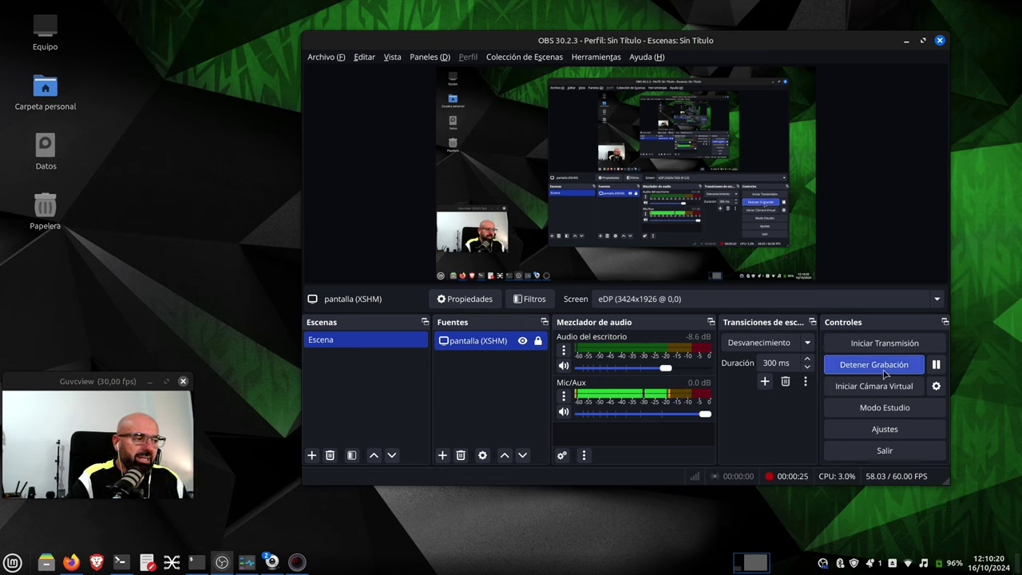
# - Minimize OBS and review the fastfetch system information in the terminal, then minimize the terminal
pyautogui.click(906, 40)
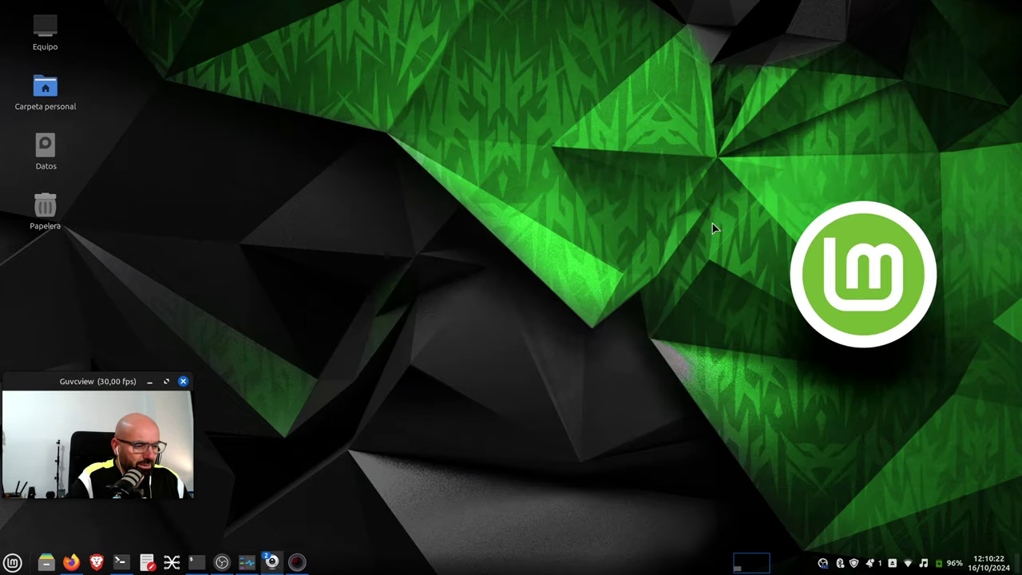
pyautogui.click(195, 562)
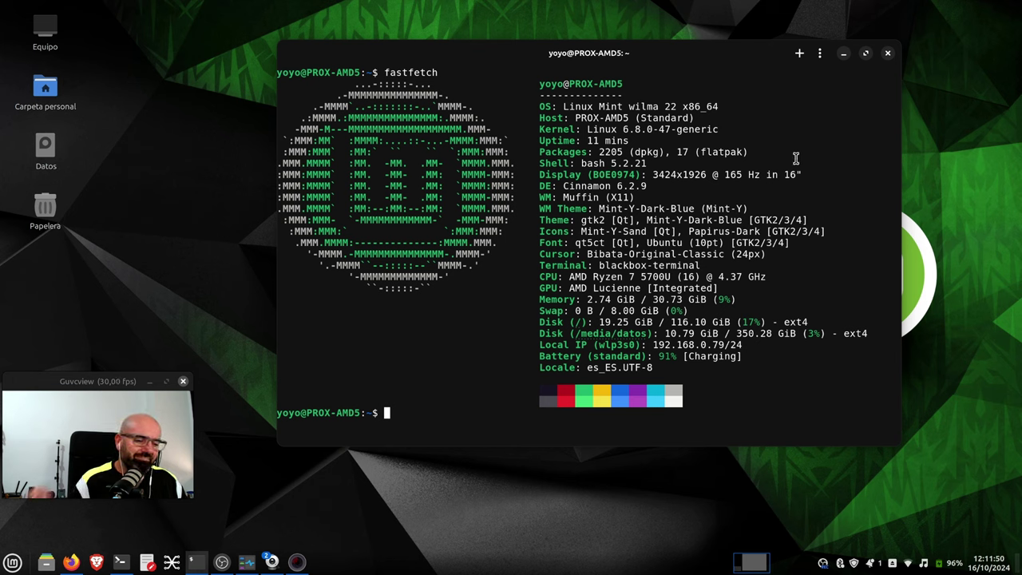
pyautogui.click(845, 55)
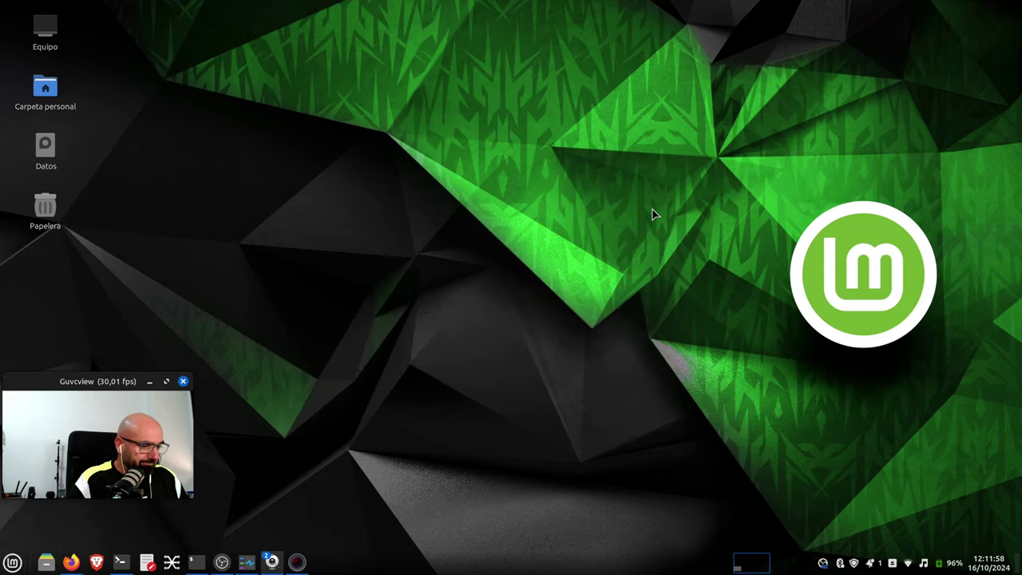
# - Switch to Firefox, examine the Linux Mint 18 Sarah YouTube video with its description expanded, and minimize the browser
pyautogui.click(71, 562)
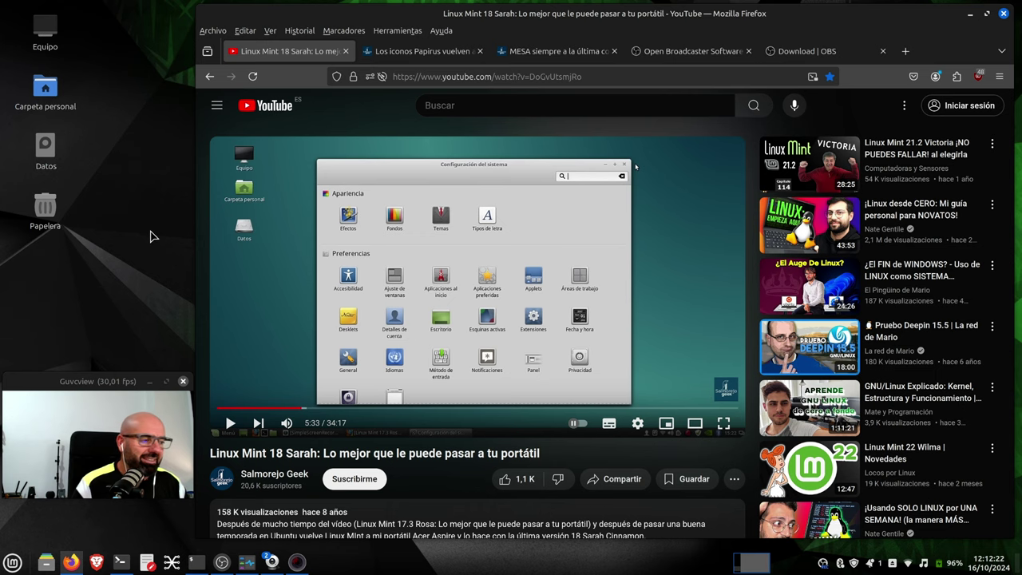
pyautogui.scroll(-5, 217, 239)
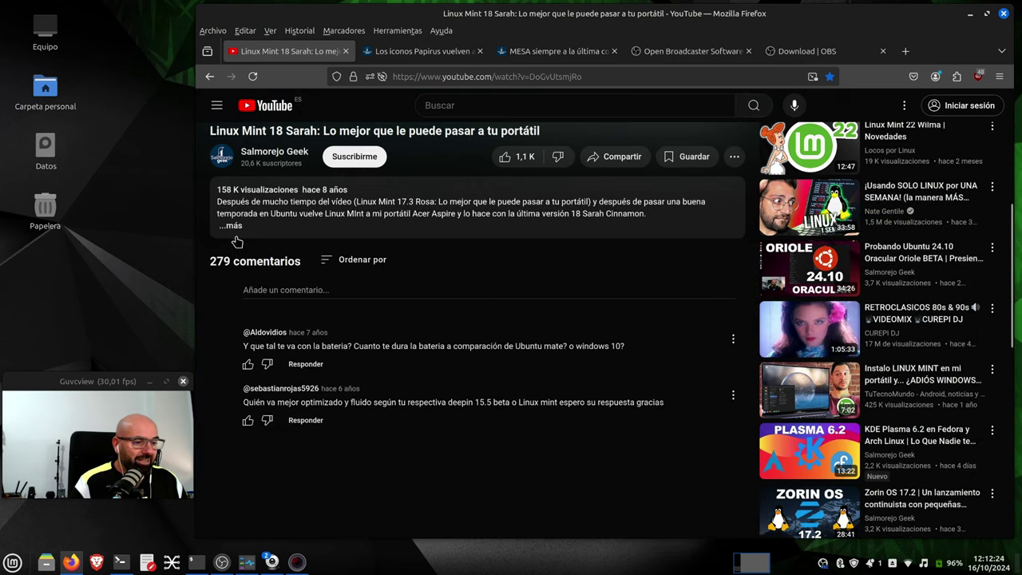
pyautogui.scroll(2, 255, 387)
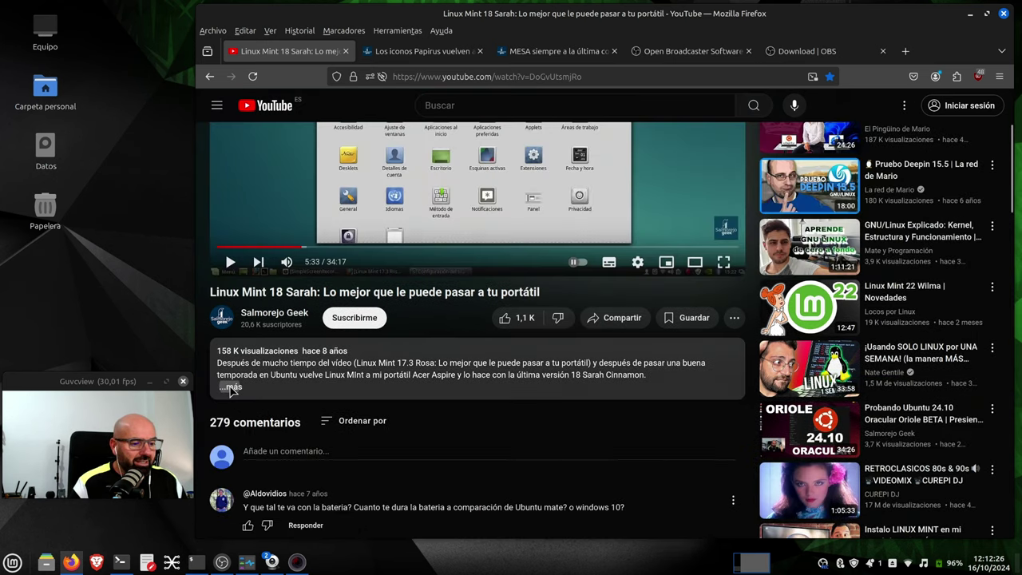
pyautogui.click(254, 386)
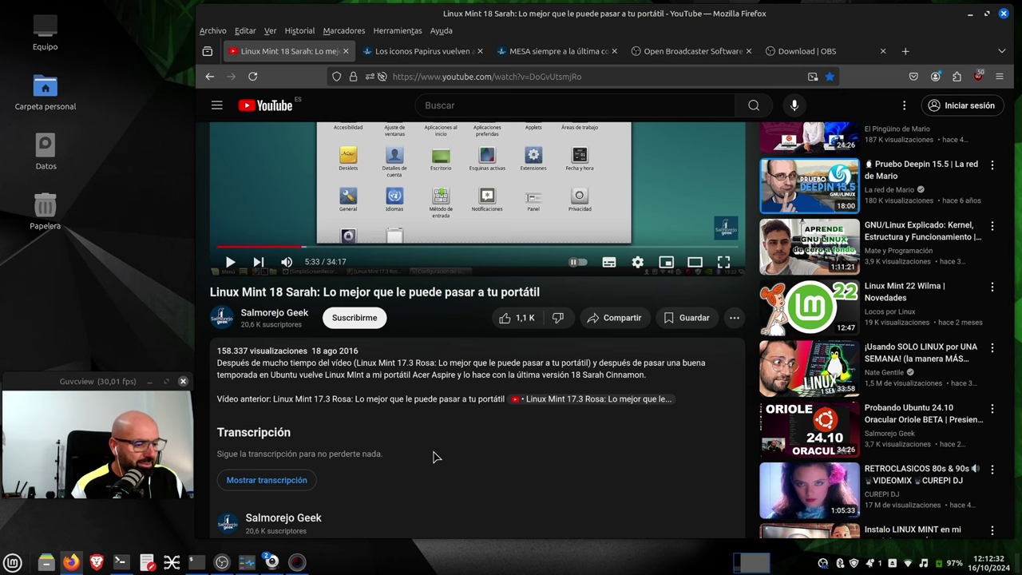
pyautogui.scroll(4, 435, 457)
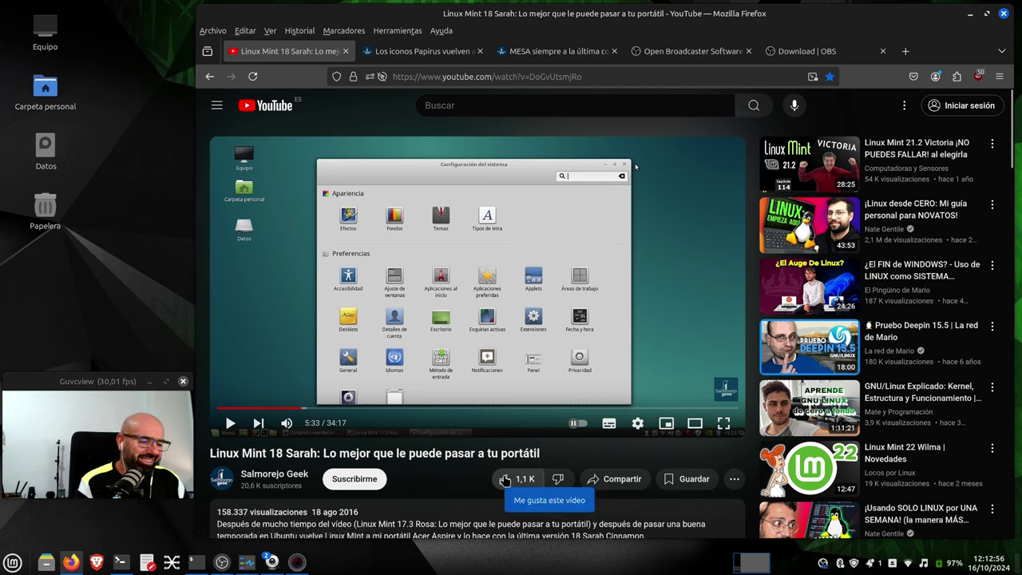
pyautogui.moveTo(584, 365)
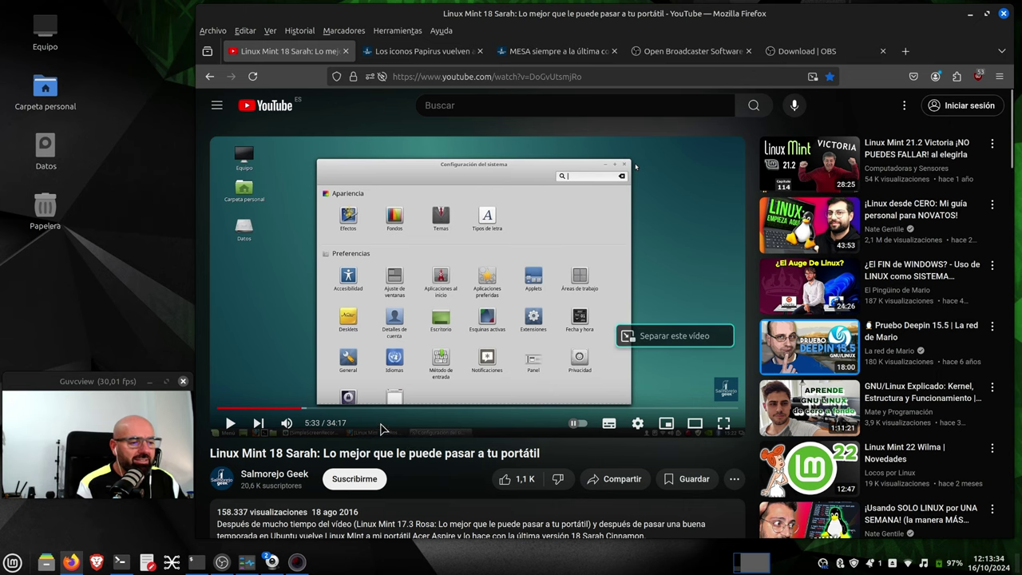
pyautogui.scroll(-3, 494, 326)
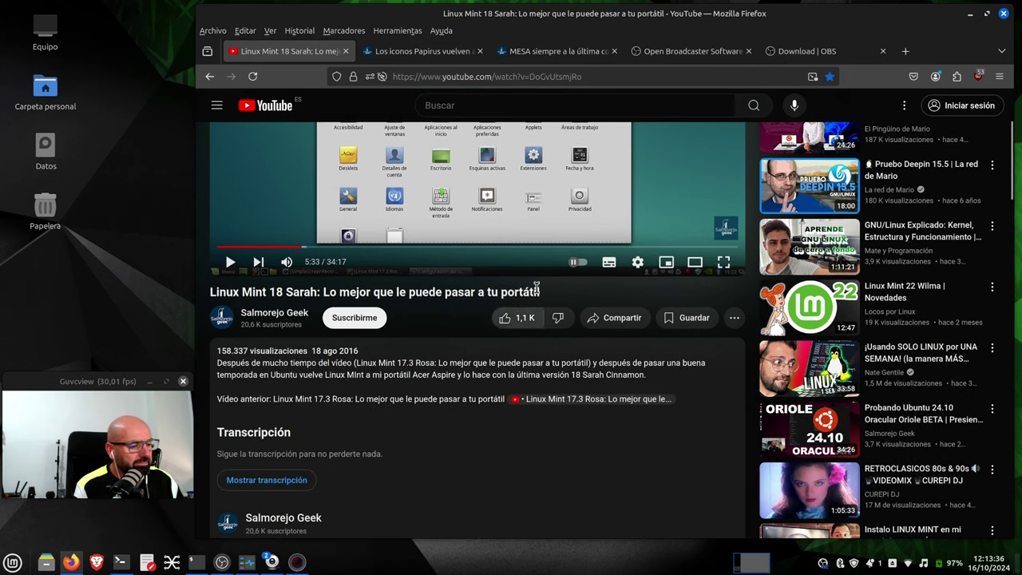
pyautogui.click(969, 13)
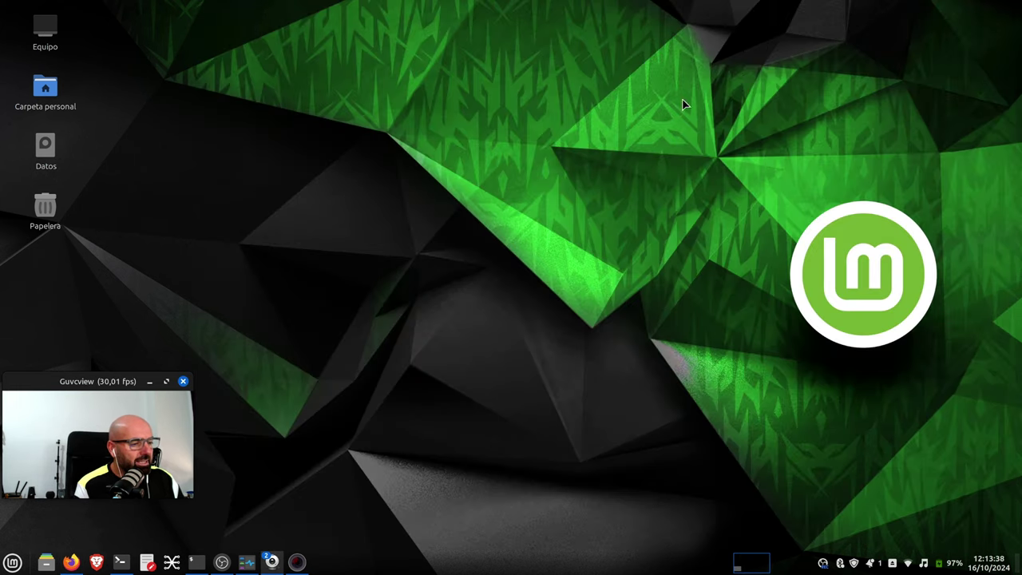
# - Restore the terminal with the fastfetch output and open the Software Manager, moving its window over the terminal
pyautogui.click(198, 563)
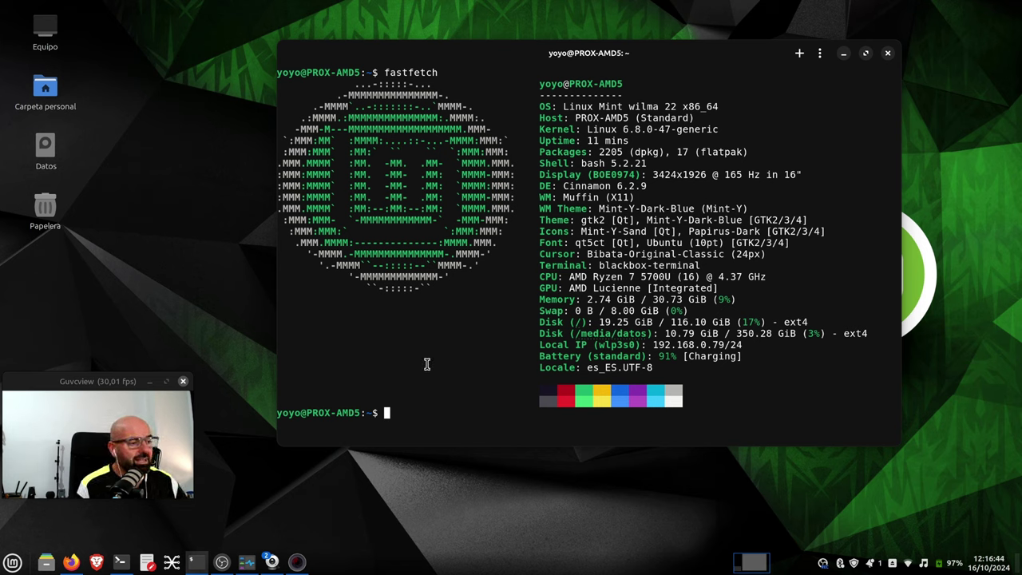
pyautogui.click(12, 562)
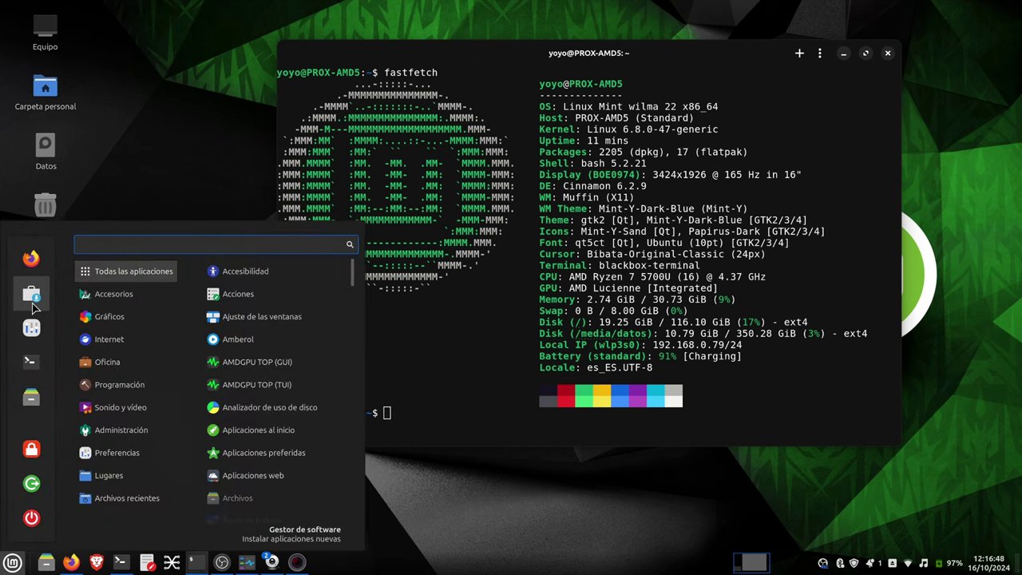
pyautogui.click(34, 306)
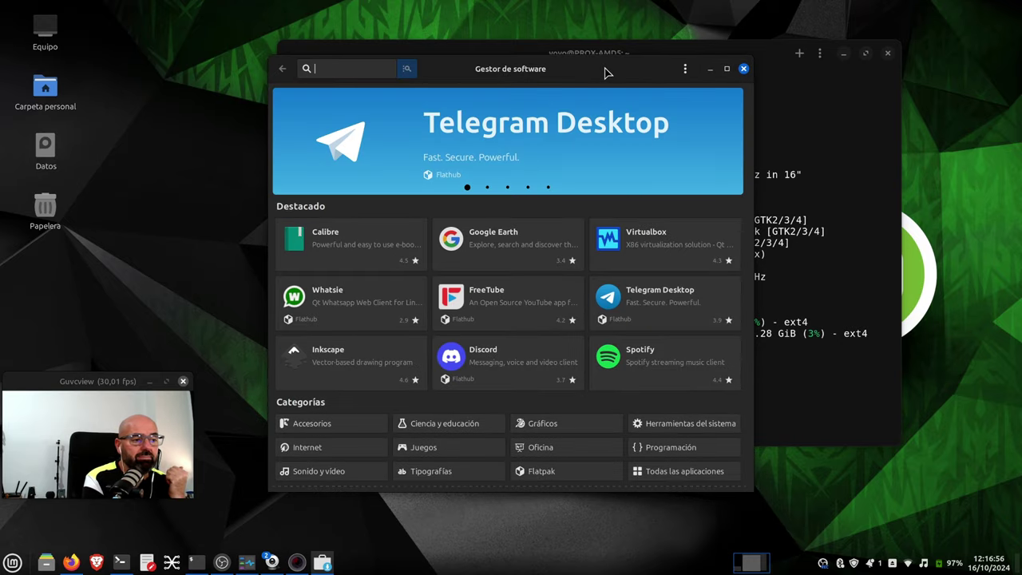
pyautogui.moveTo(553, 73); pyautogui.dragTo(623, 61)
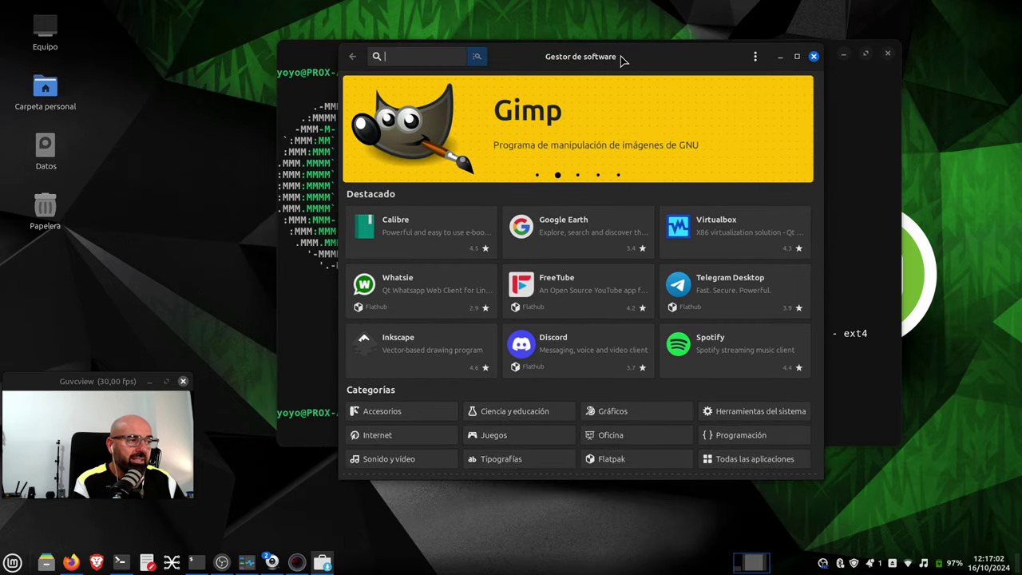
# - Review the Software Manager's search and Flatpak preferences, return to its home page and minimize it
pyautogui.click(754, 57)
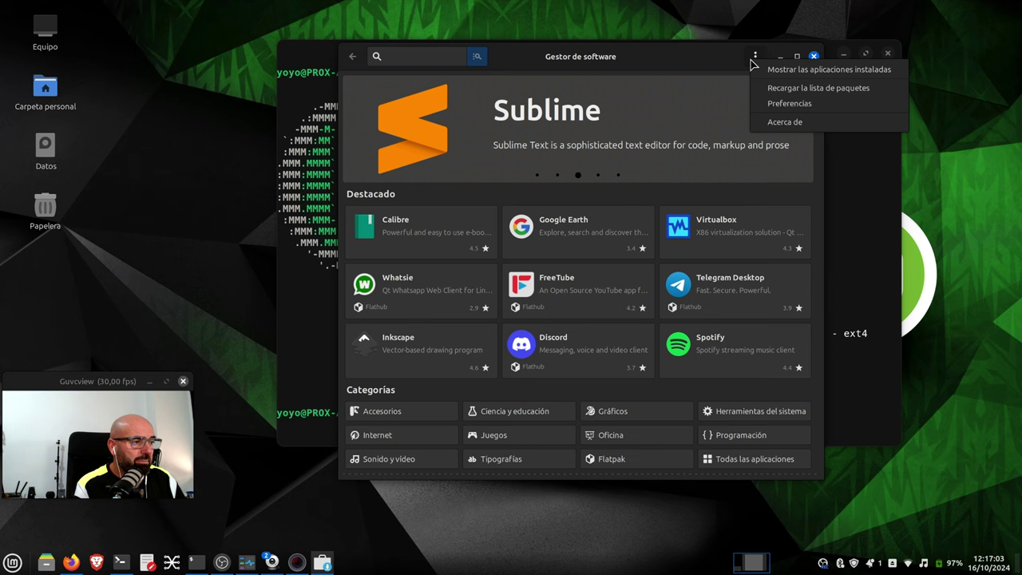
pyautogui.click(778, 103)
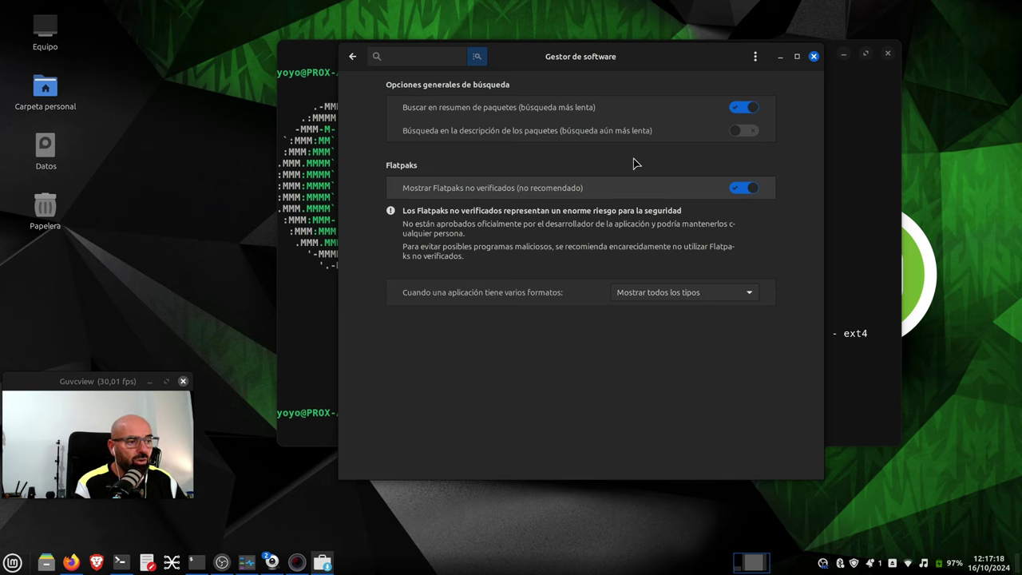
pyautogui.click(352, 56)
pyautogui.scroll(-10, 449, 272)
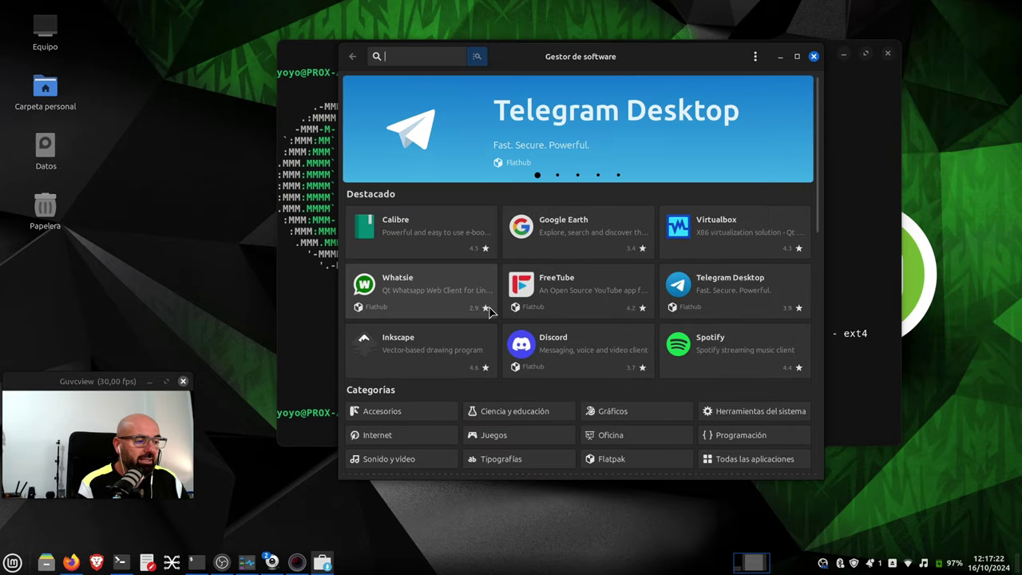
pyautogui.click(780, 57)
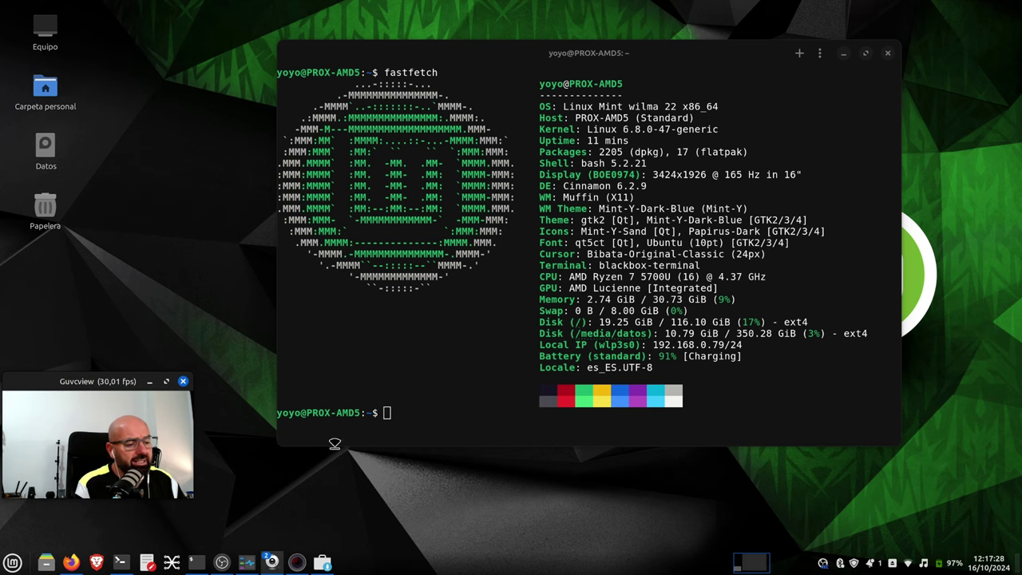
# - Check the GPU performance graphs in the system monitor and the Cameractrls color settings, leaving both windows minimized
pyautogui.click(247, 562)
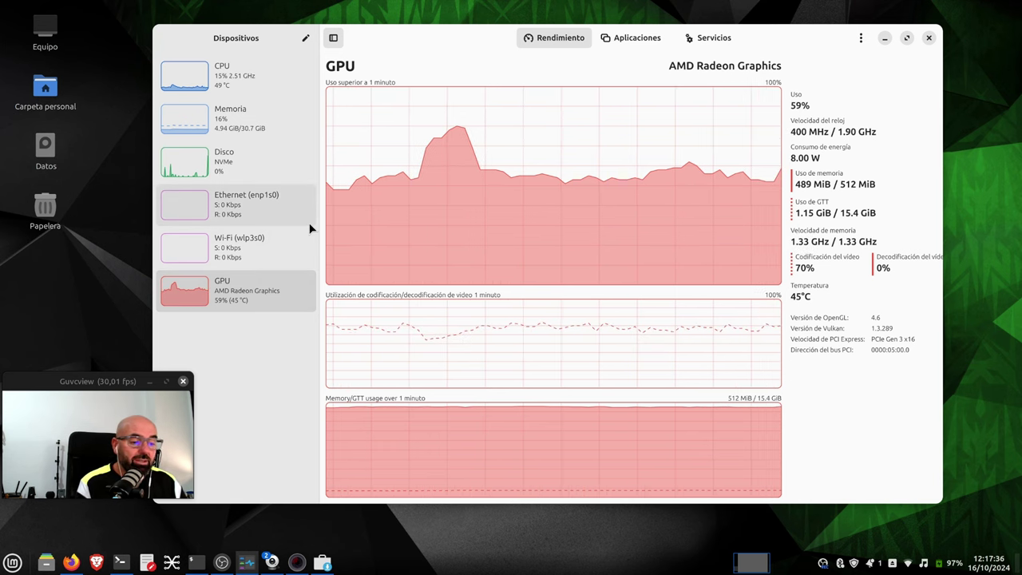
pyautogui.click(296, 563)
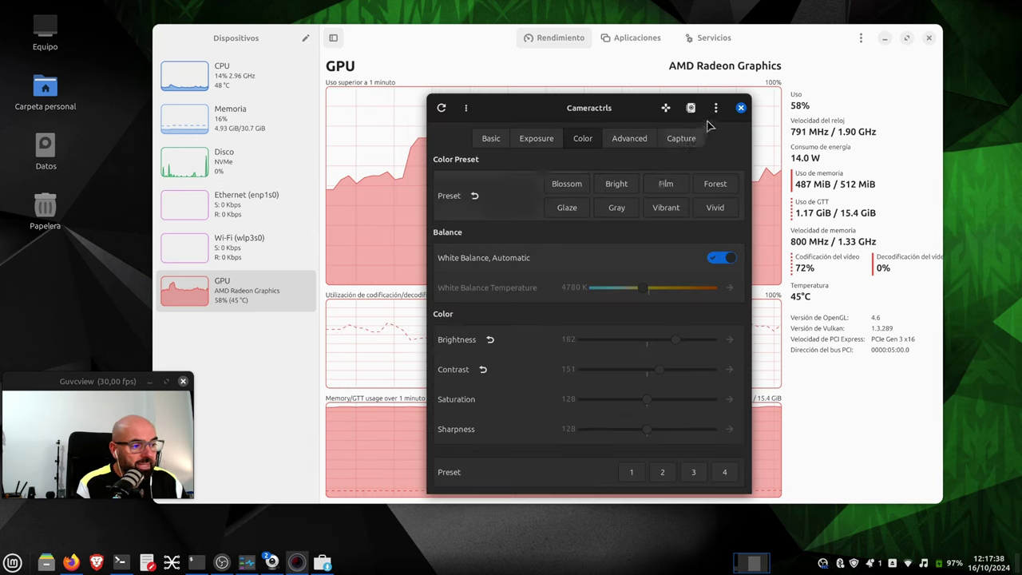
pyautogui.click(298, 553)
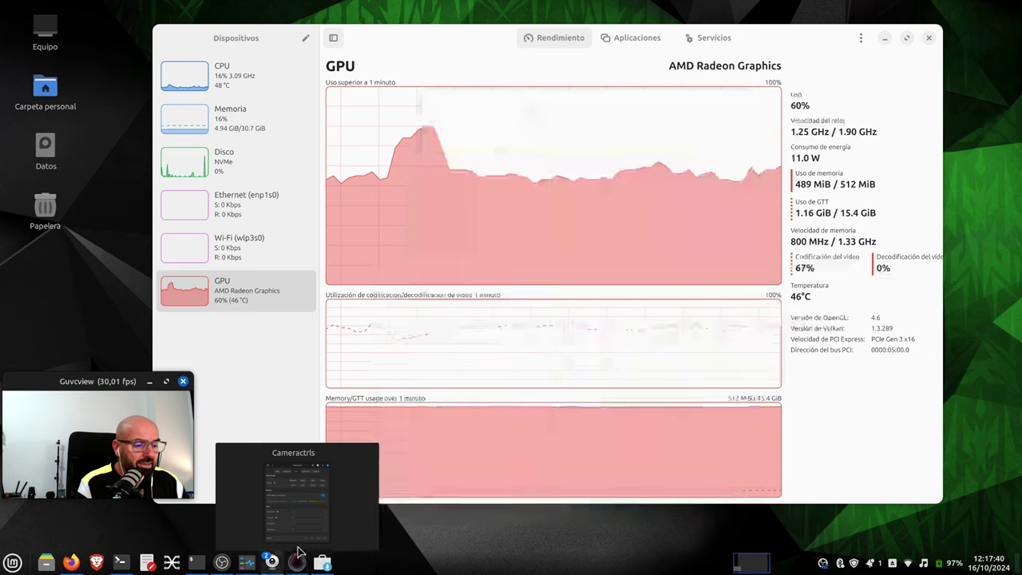
pyautogui.click(882, 38)
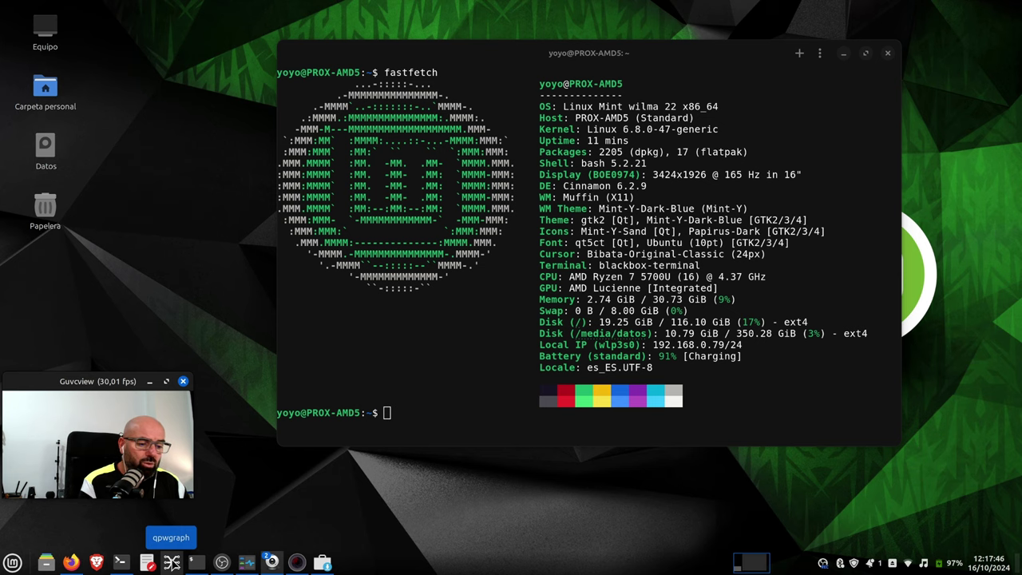
# - View the PipeWire audio connections in qpwgraph and close its window, leaving it running in the system tray
pyautogui.click(171, 563)
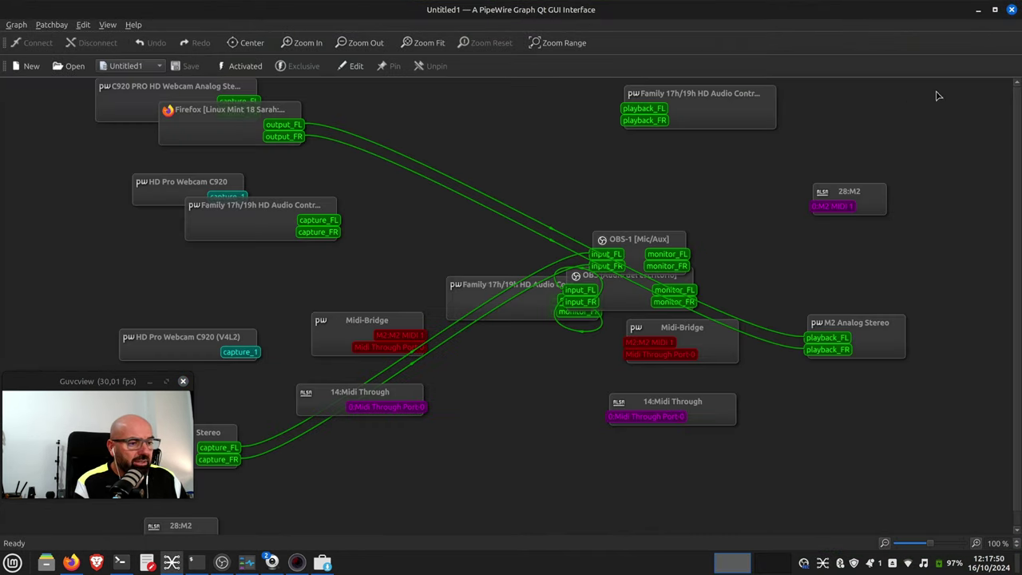
pyautogui.click(1010, 10)
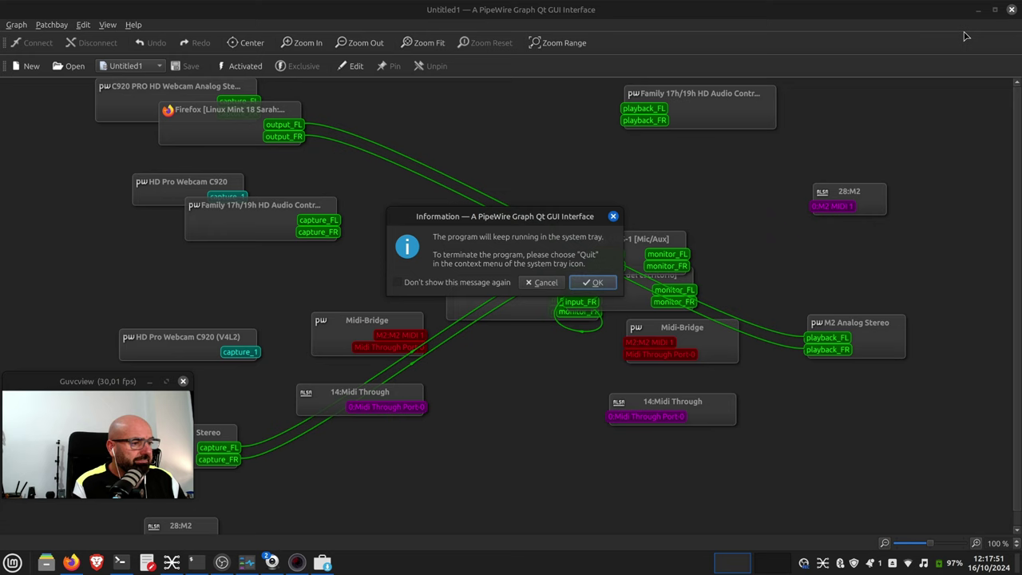
pyautogui.click(592, 283)
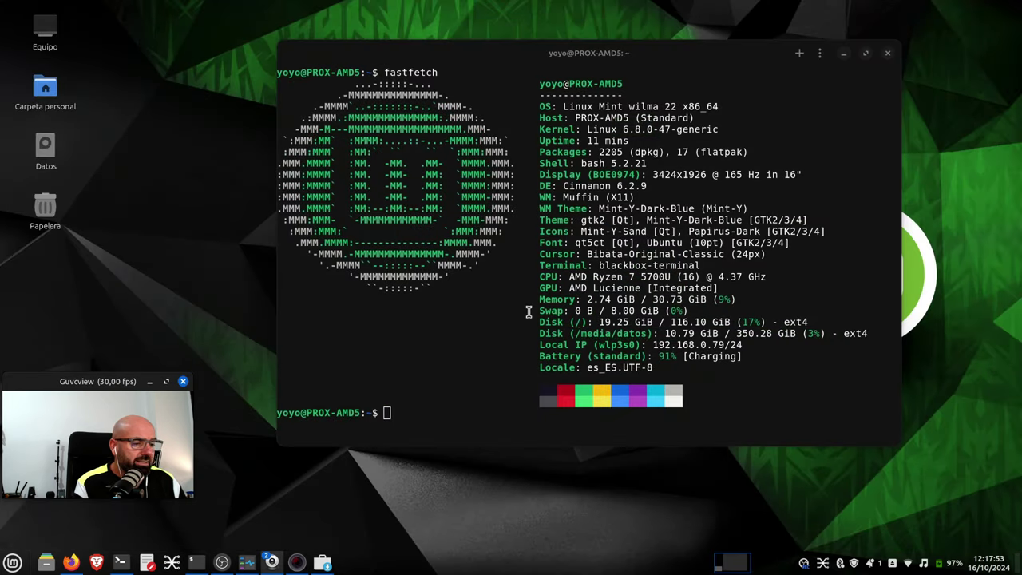
# - Browse the installed applications by category, looking through the full Sonido y vídeo list, and close the application launcher
pyautogui.click(13, 562)
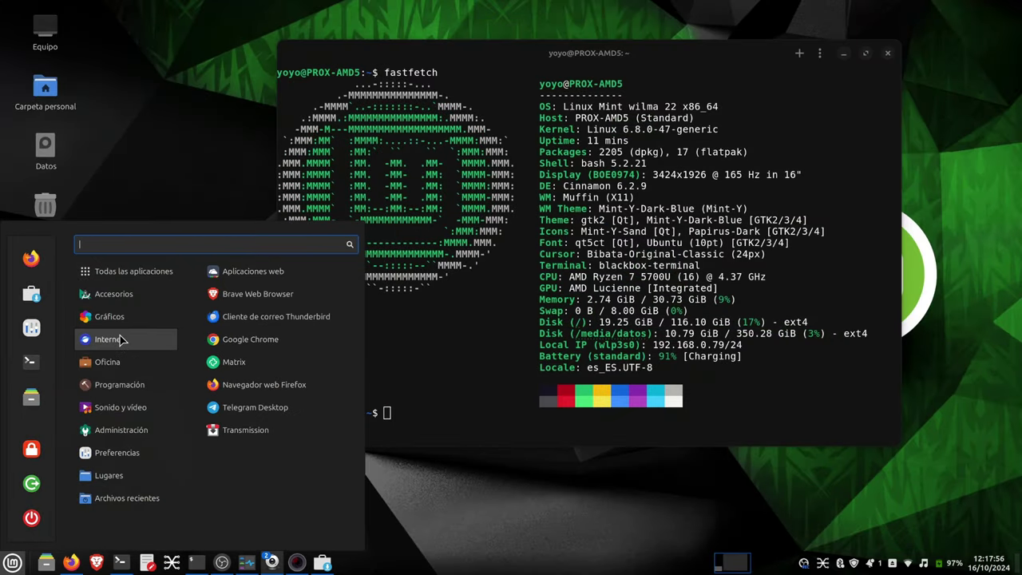
pyautogui.moveTo(115, 408)
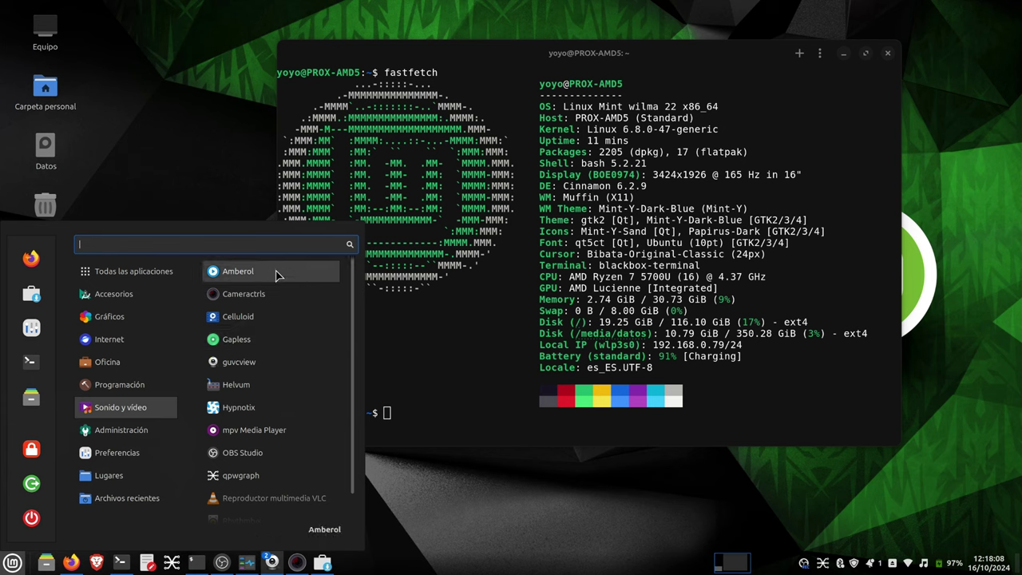
pyautogui.scroll(-1, 268, 379)
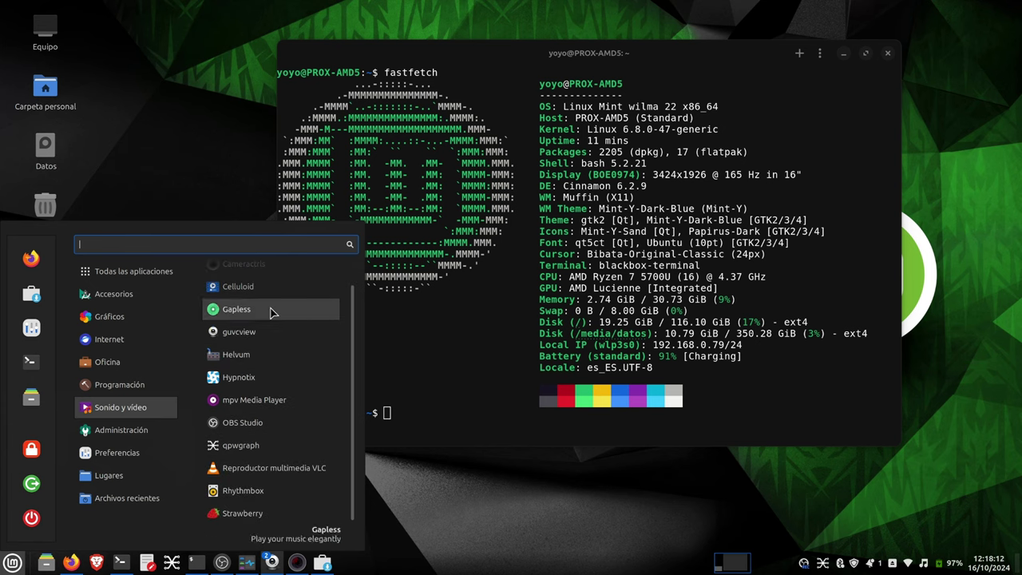
pyautogui.click(449, 515)
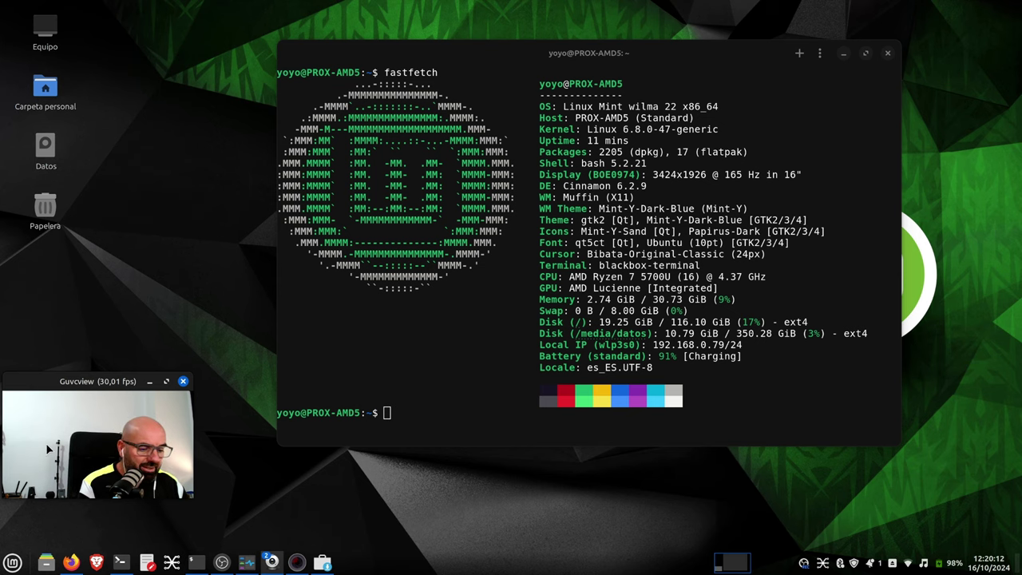
# - Switch to Firefox and read the Salmorejo Geek article on the Papirus icon PPA down to its installation commands
pyautogui.click(71, 562)
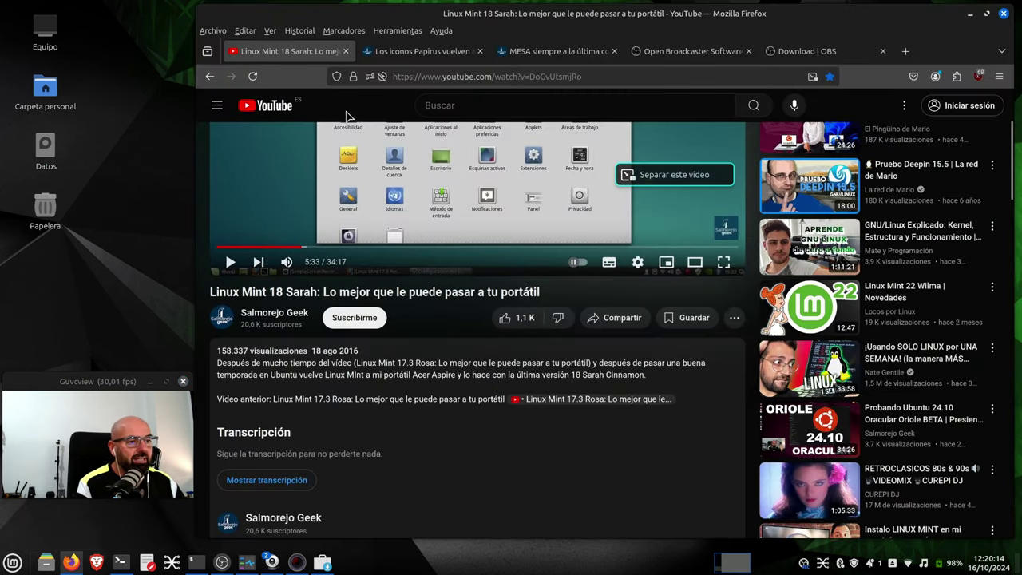
pyautogui.click(419, 50)
pyautogui.moveTo(592, 21)
pyautogui.mouseDown()
pyautogui.moveTo(574, 11)
pyautogui.moveTo(582, 17)
pyautogui.mouseUp()
pyautogui.scroll(-5, 556, 257)
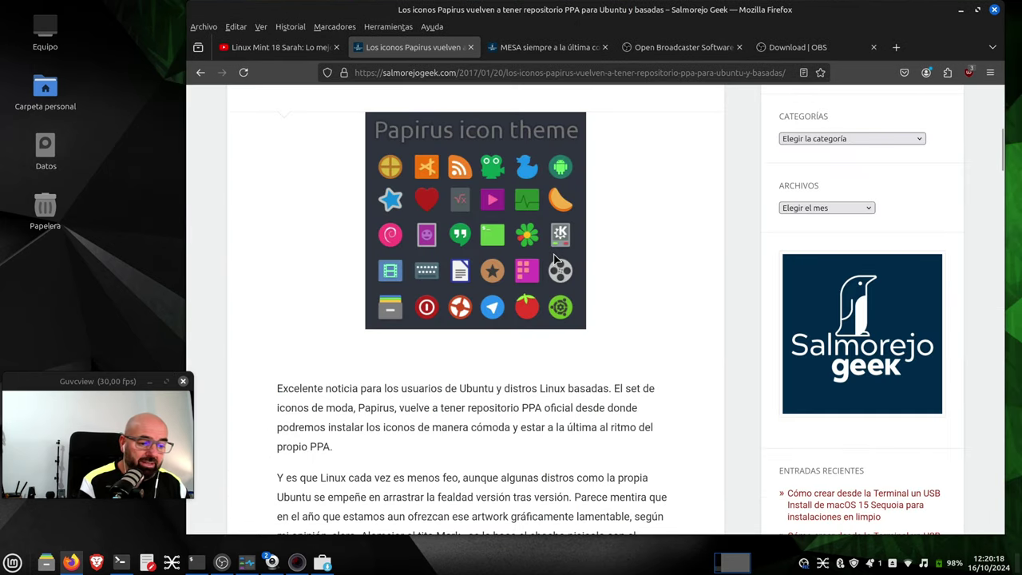
pyautogui.scroll(5, 557, 257)
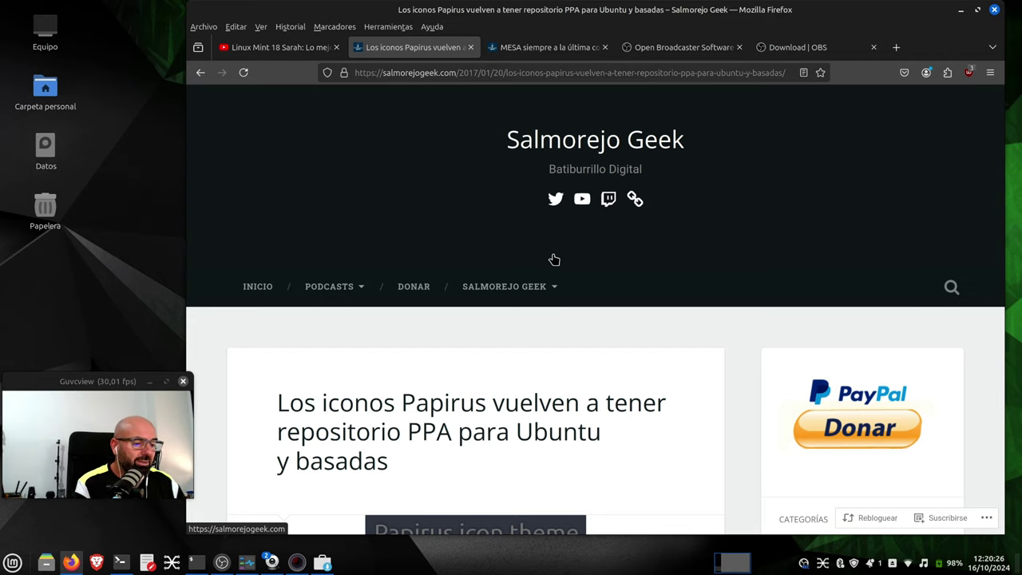
pyautogui.scroll(-10, 425, 302)
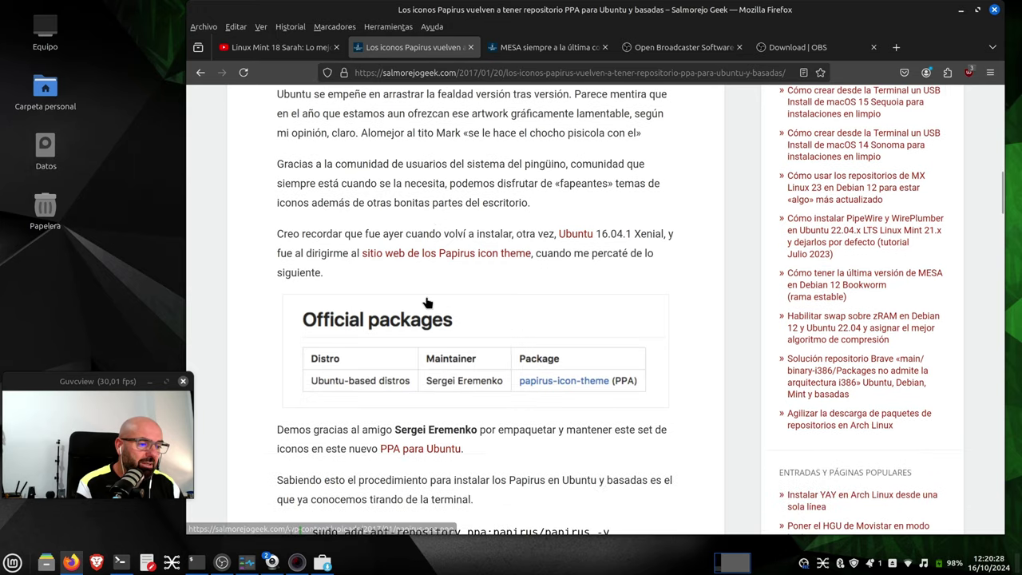
pyautogui.scroll(-3, 426, 302)
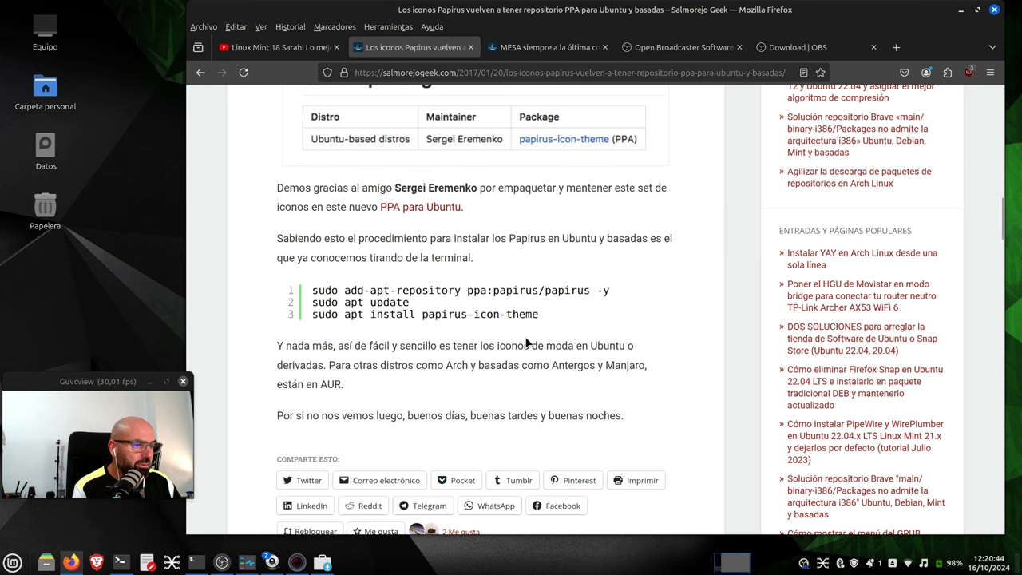
# - Read the Salmorejo Geek article on the Kisak MESA PPA, highlighting the three commands that add the repository and upgrade the packages
pyautogui.scroll(3, 530, 343)
pyautogui.click(539, 50)
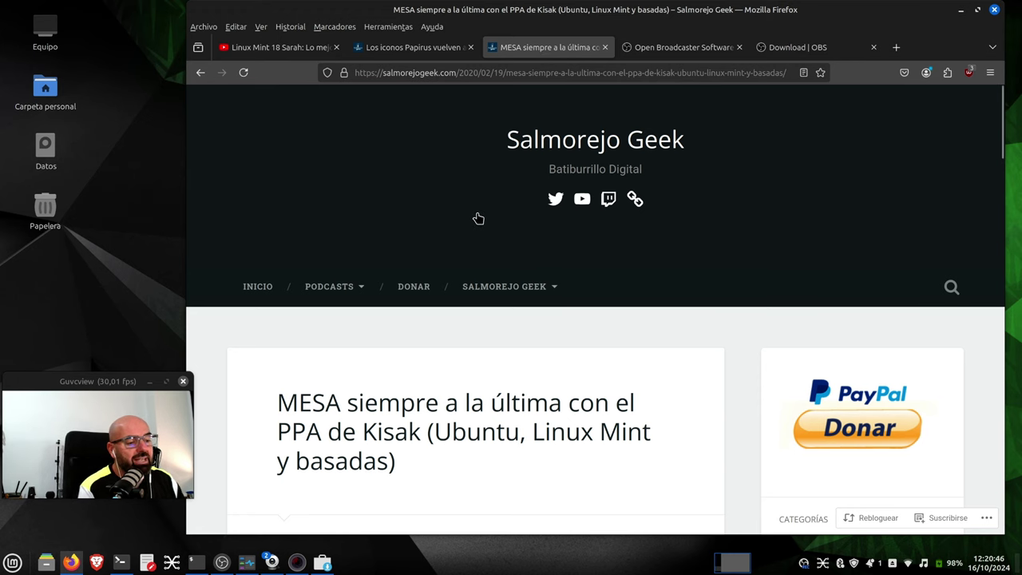
pyautogui.scroll(-2, 479, 218)
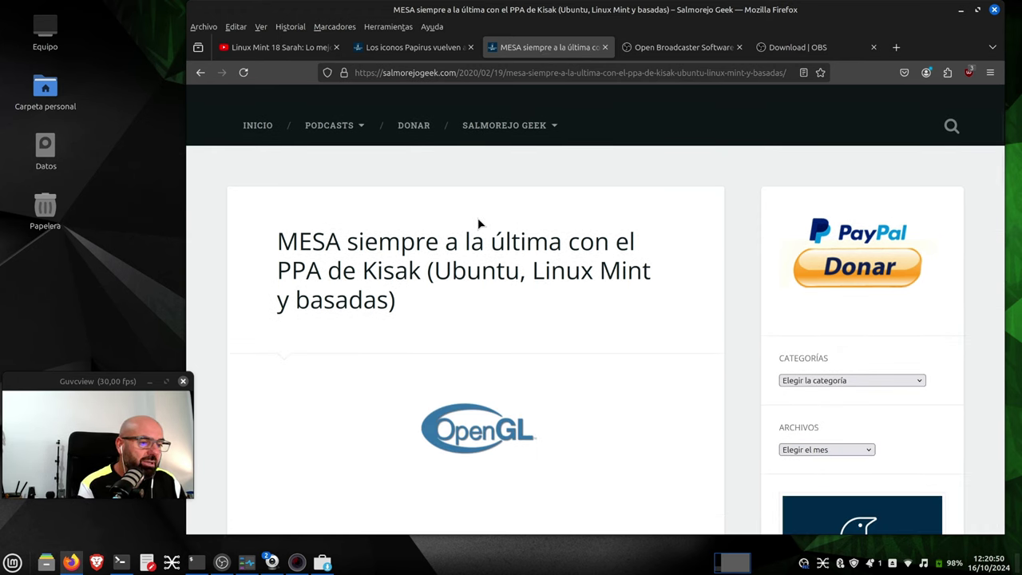
pyautogui.scroll(-1, 479, 220)
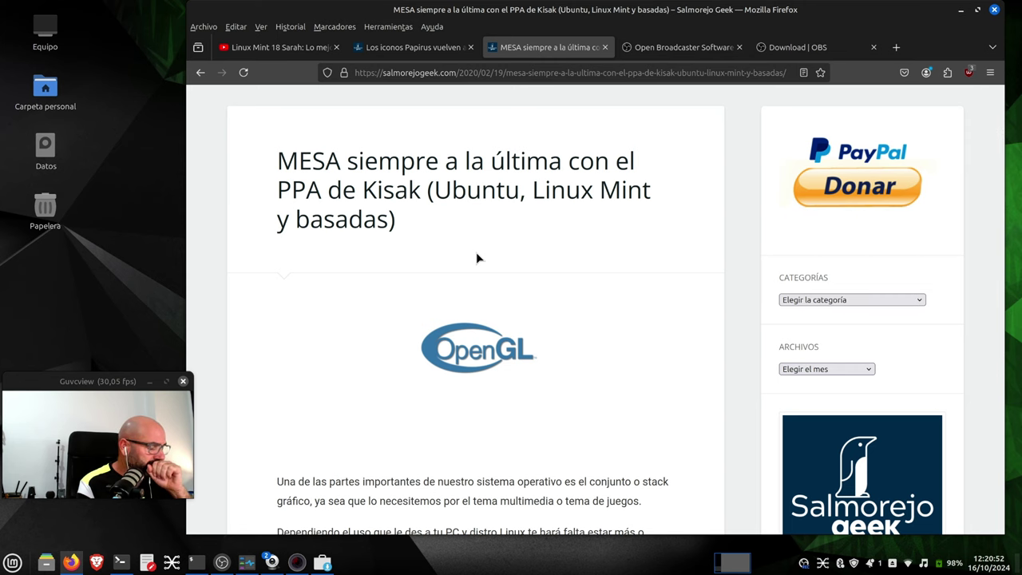
pyautogui.scroll(-6, 477, 258)
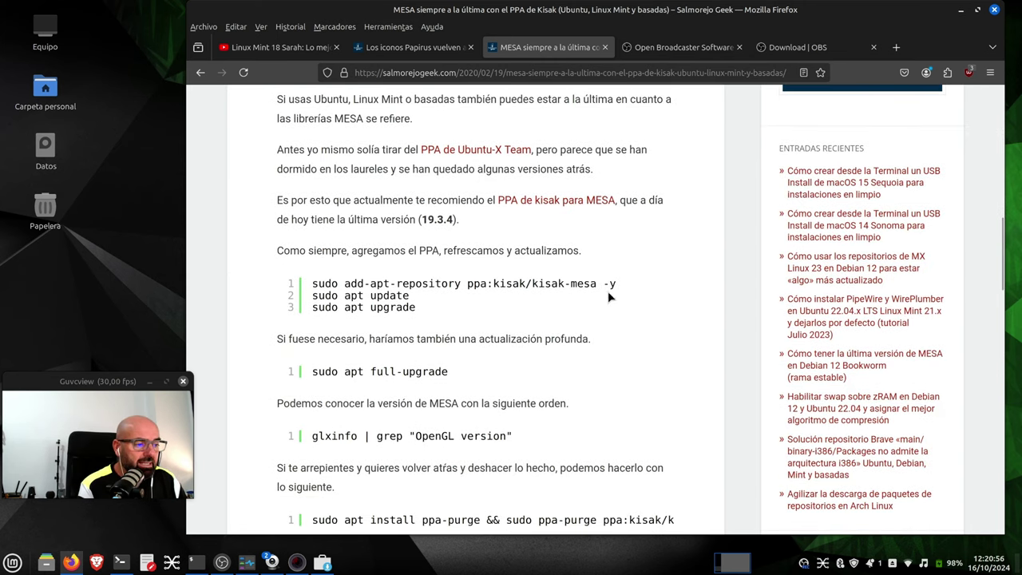
pyautogui.moveTo(503, 311); pyautogui.dragTo(292, 281)
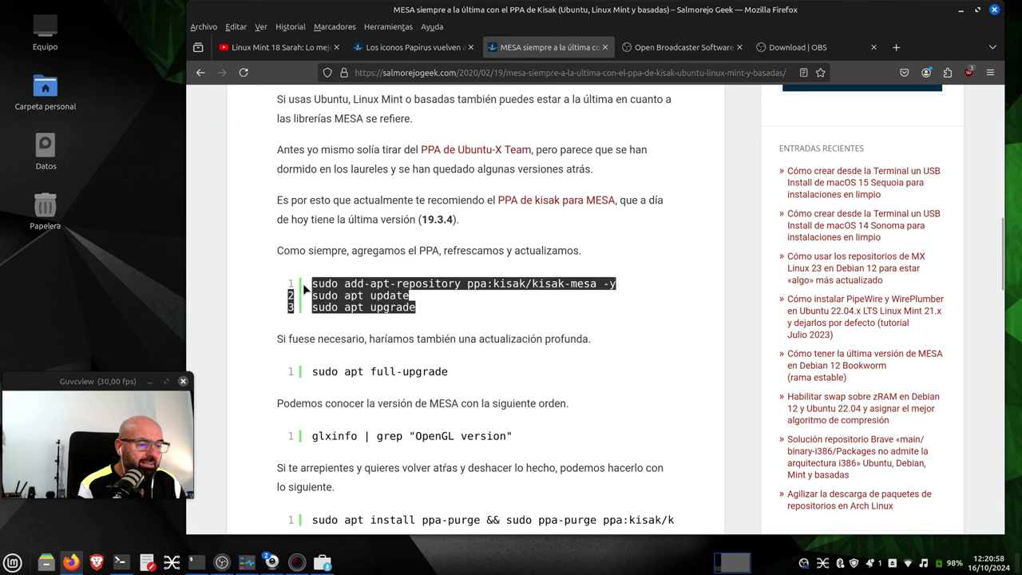
pyautogui.click(447, 304)
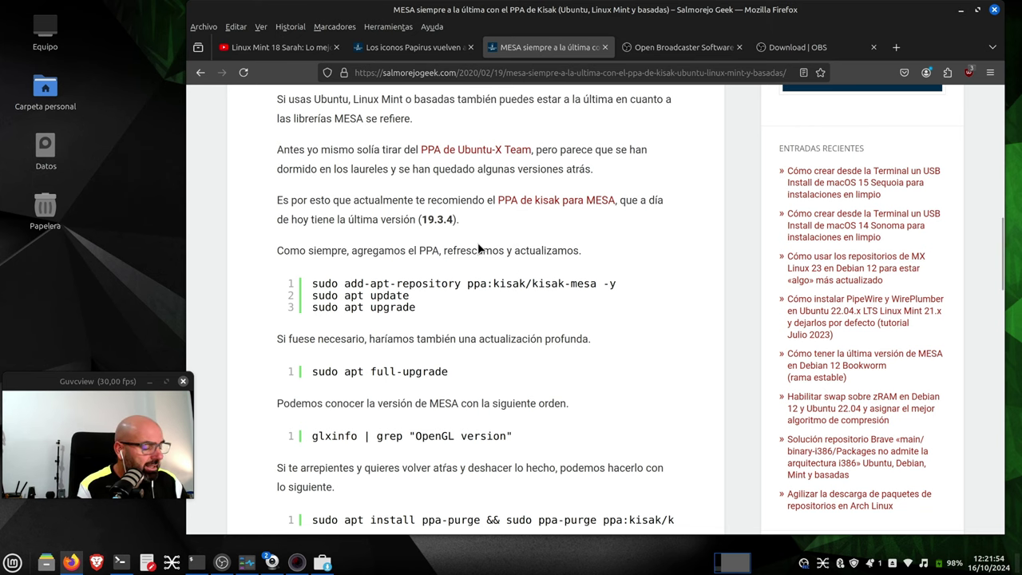
pyautogui.scroll(10, 519, 219)
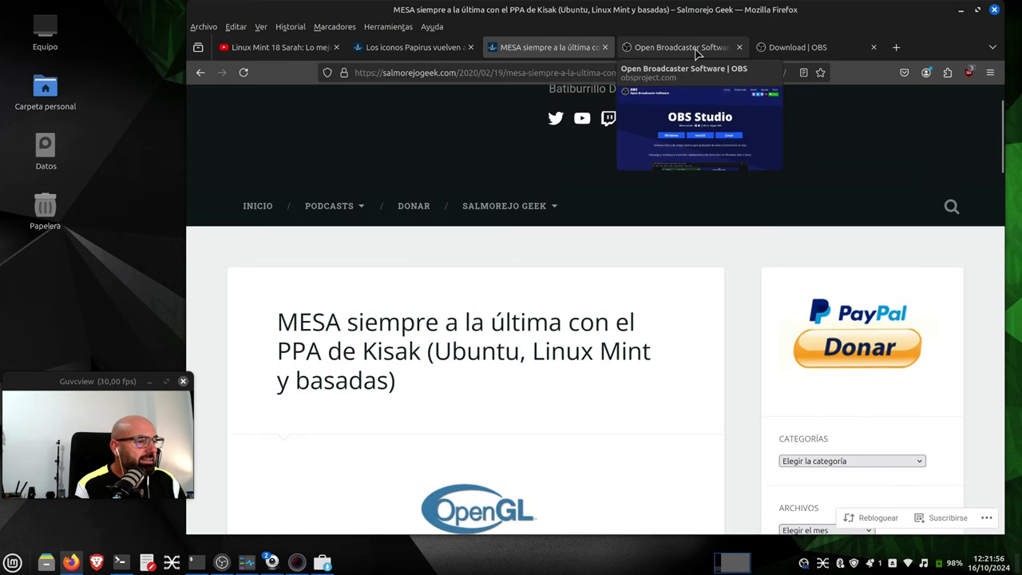
# - View the OBS Studio site and its Linux download instructions, highlighting the official PPA commands, and minimize Firefox
pyautogui.click(696, 52)
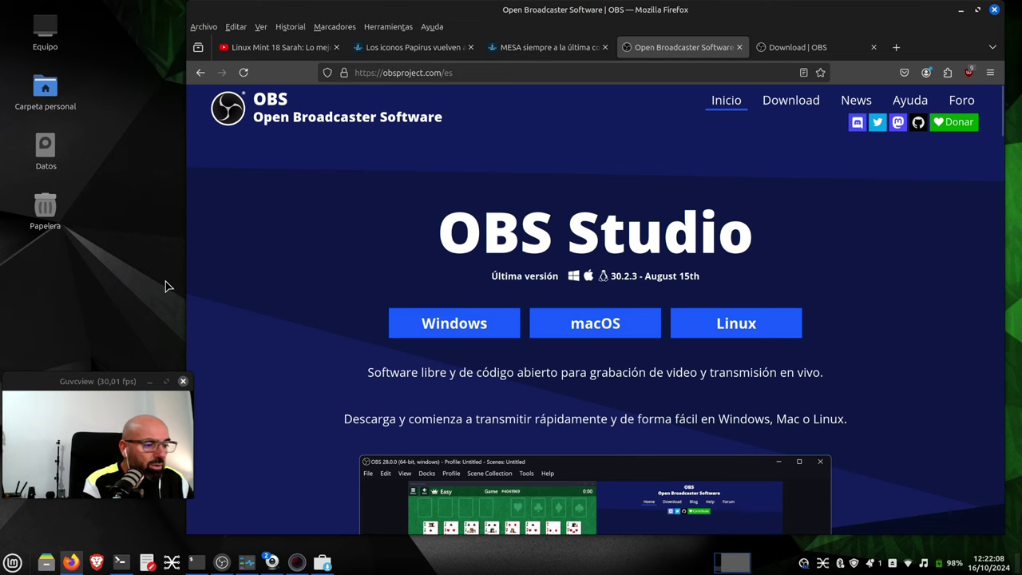
pyautogui.scroll(-10, 462, 272)
pyautogui.scroll(-3, 463, 269)
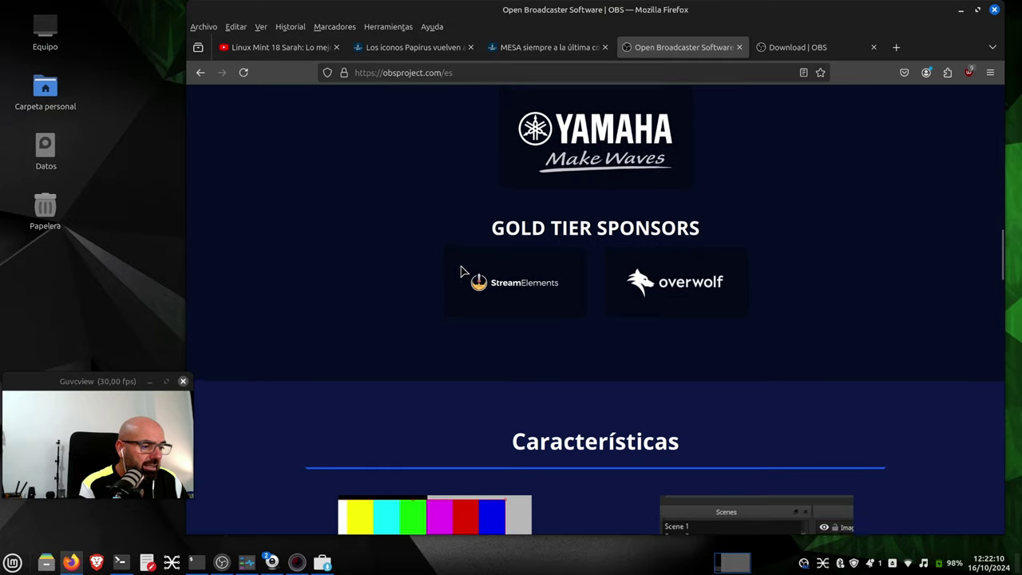
pyautogui.scroll(13, 463, 268)
pyautogui.click(714, 323)
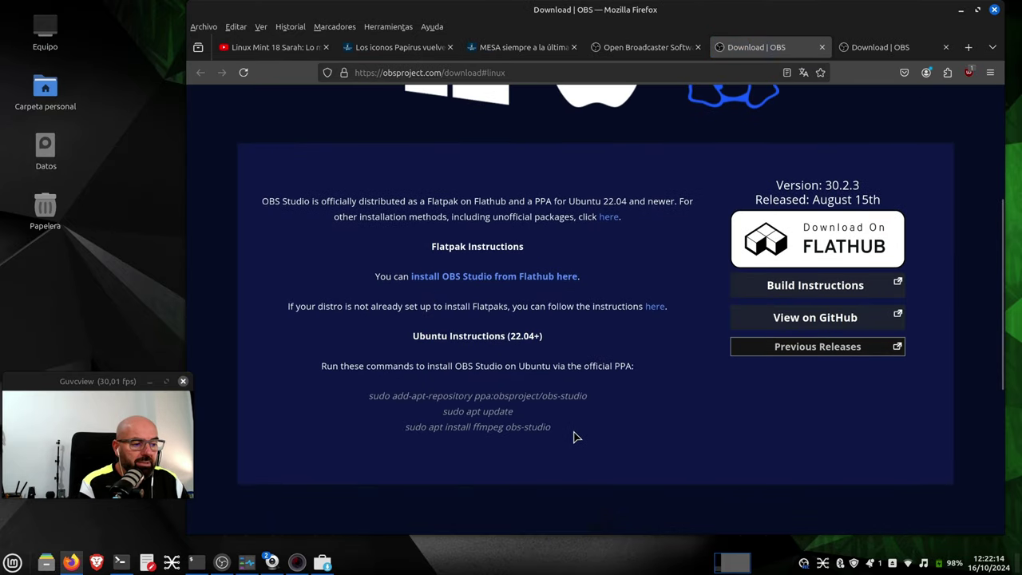
pyautogui.moveTo(573, 434); pyautogui.dragTo(366, 398)
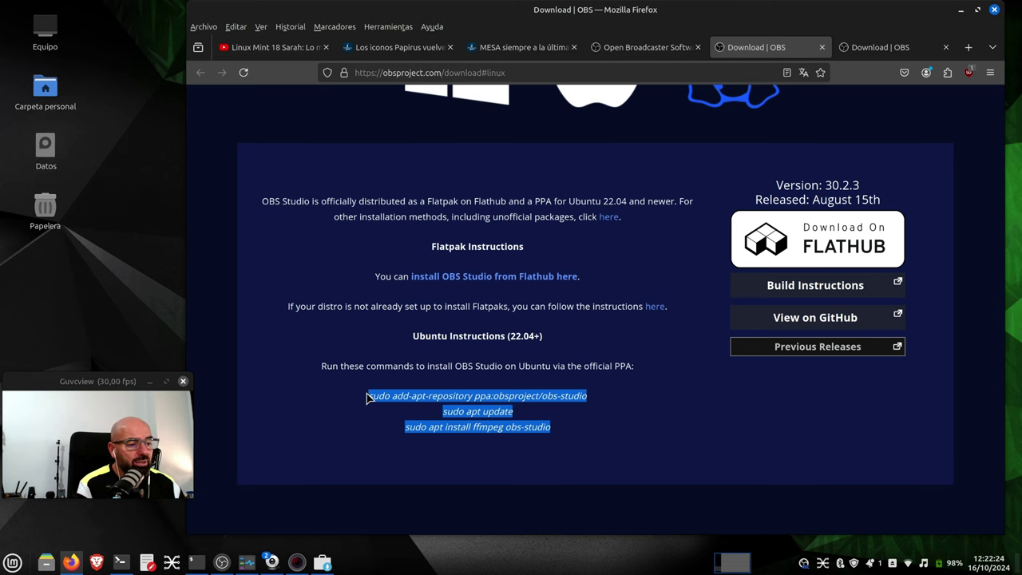
pyautogui.scroll(3, 566, 365)
pyautogui.scroll(-2, 582, 354)
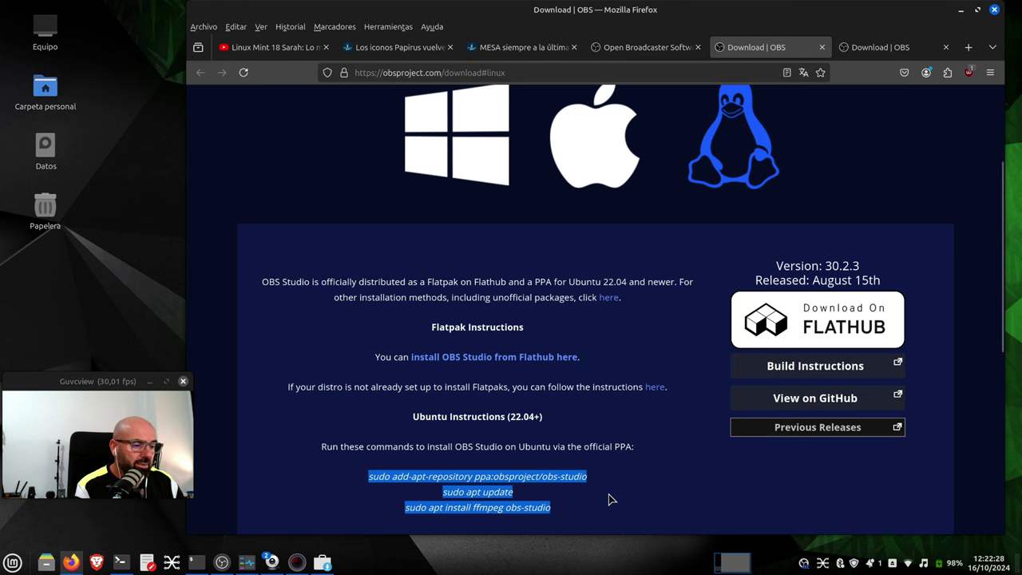
pyautogui.click(960, 9)
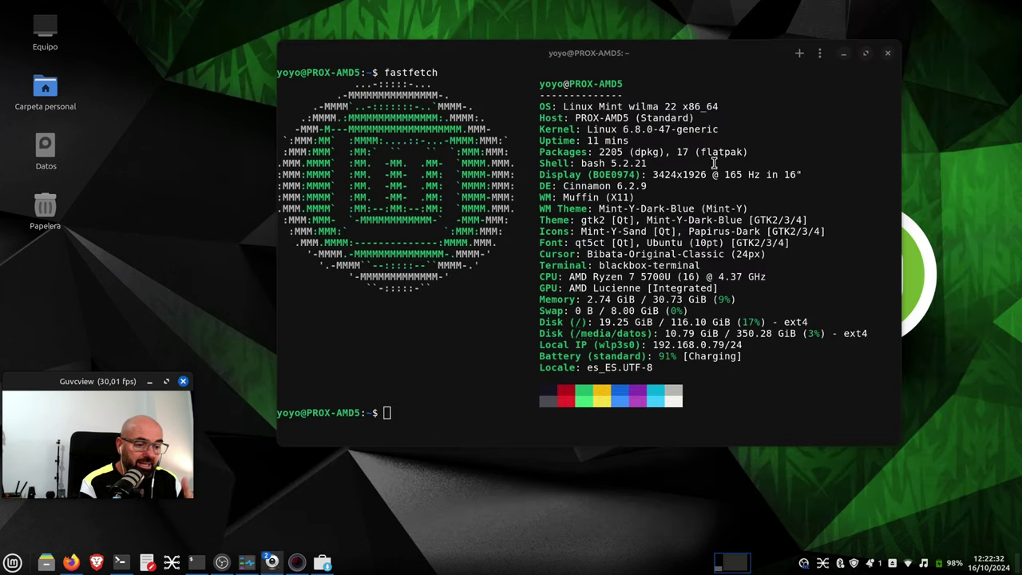
# - Switch to OBS Studio, review the source types available for the scene without adding any, and minimize its window
pyautogui.click(225, 564)
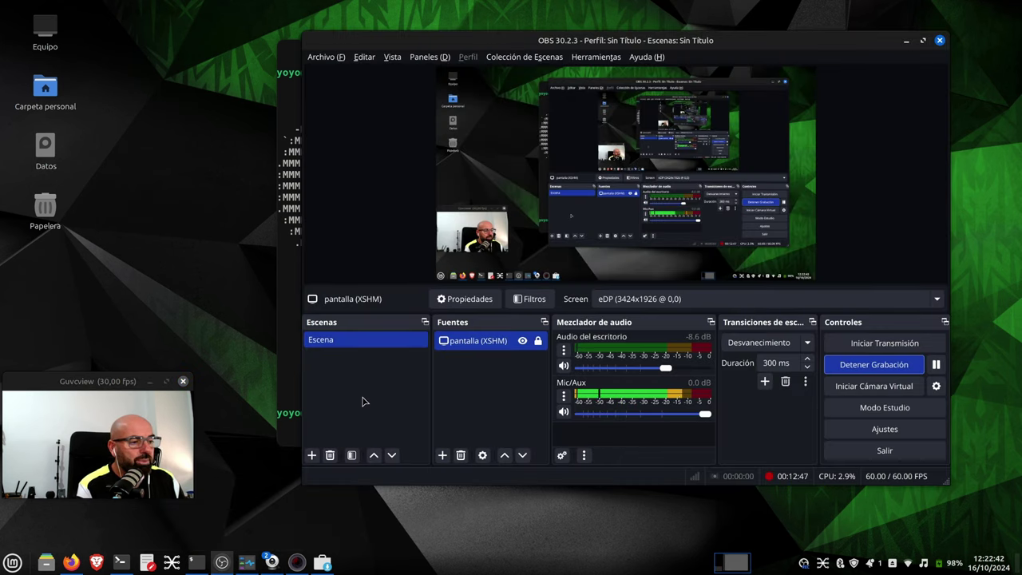
pyautogui.click(443, 456)
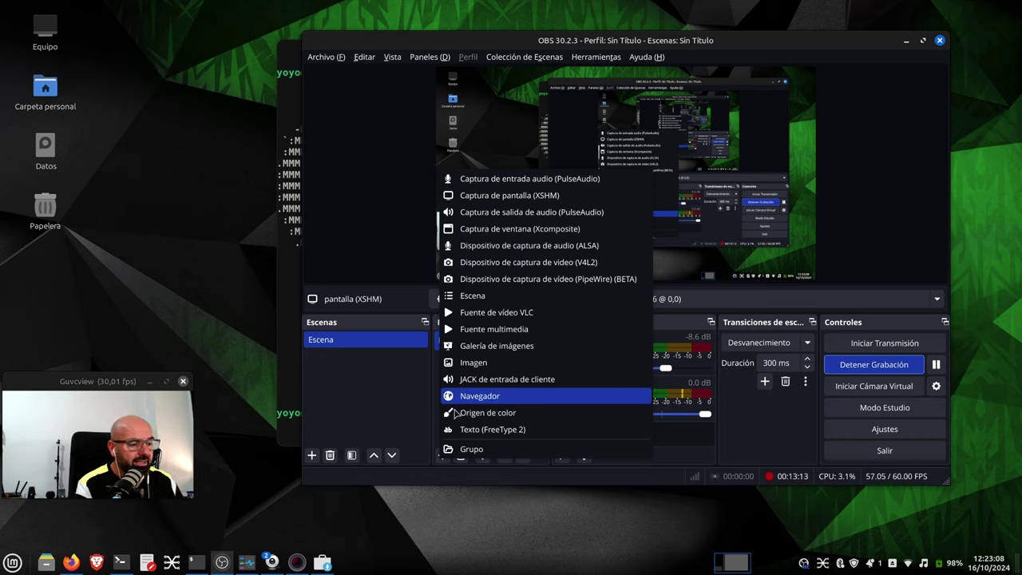
pyautogui.click(507, 484)
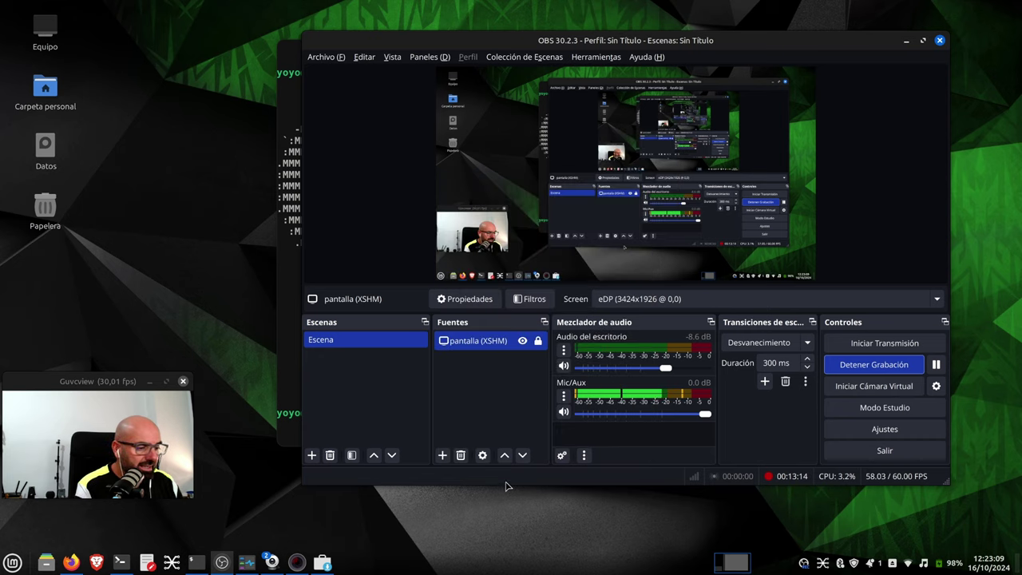
pyautogui.click(442, 455)
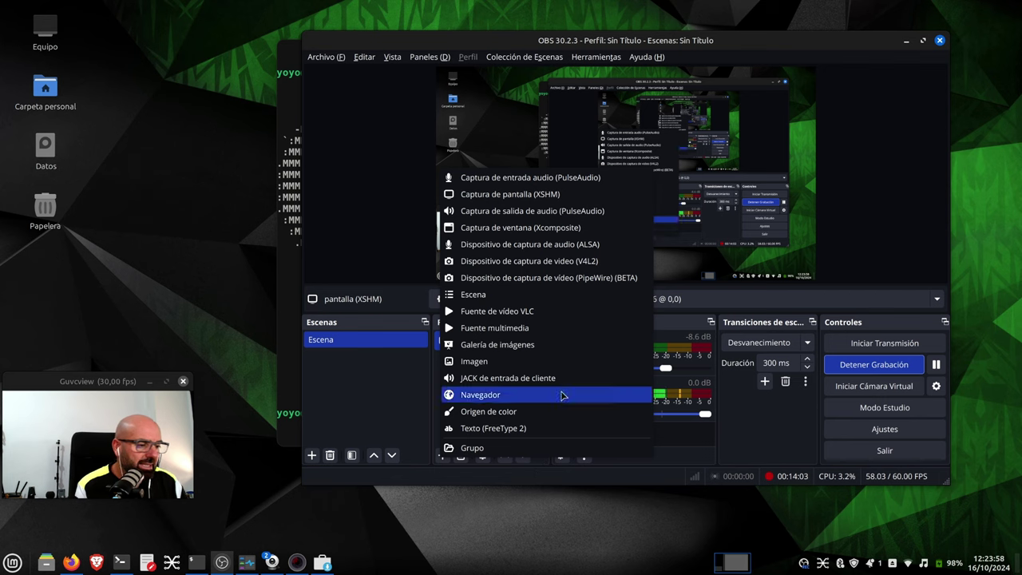
pyautogui.click(389, 419)
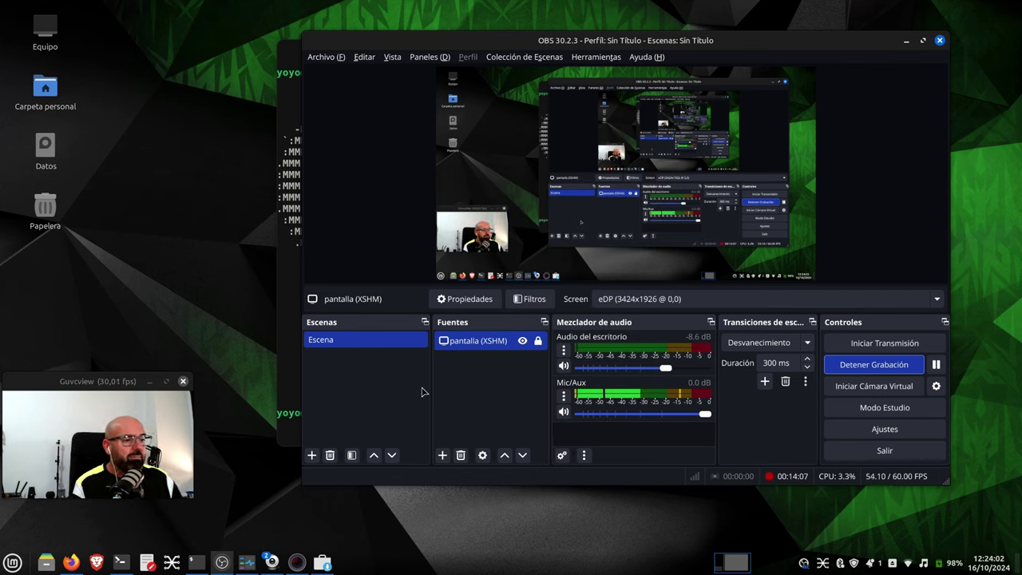
pyautogui.click(906, 41)
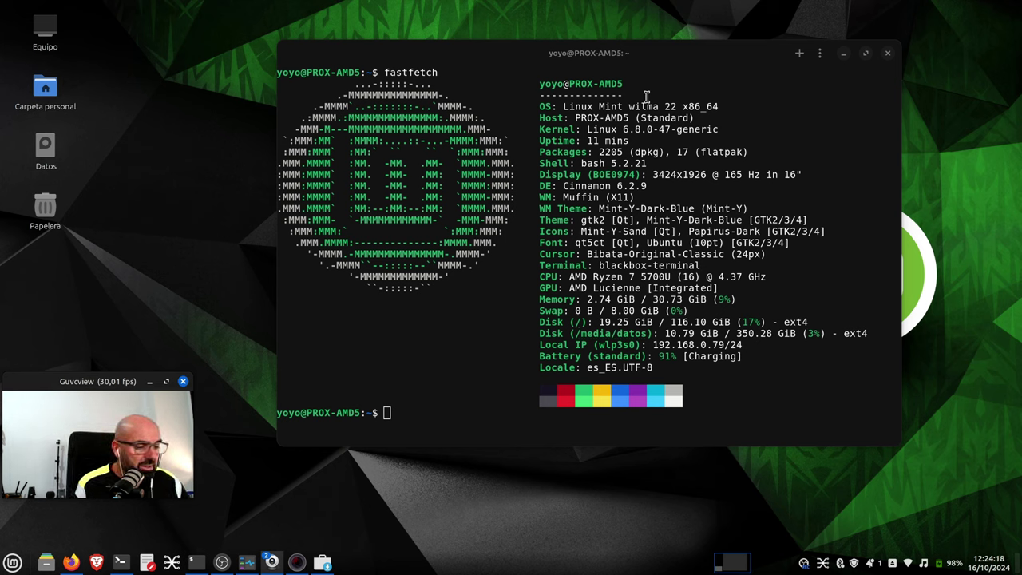
# - Browse the installed applications under Internet, Gráficos, Oficina, Programación and Sonido y vídeo, plus the Lugares and Archivos recientes lists
pyautogui.click(14, 564)
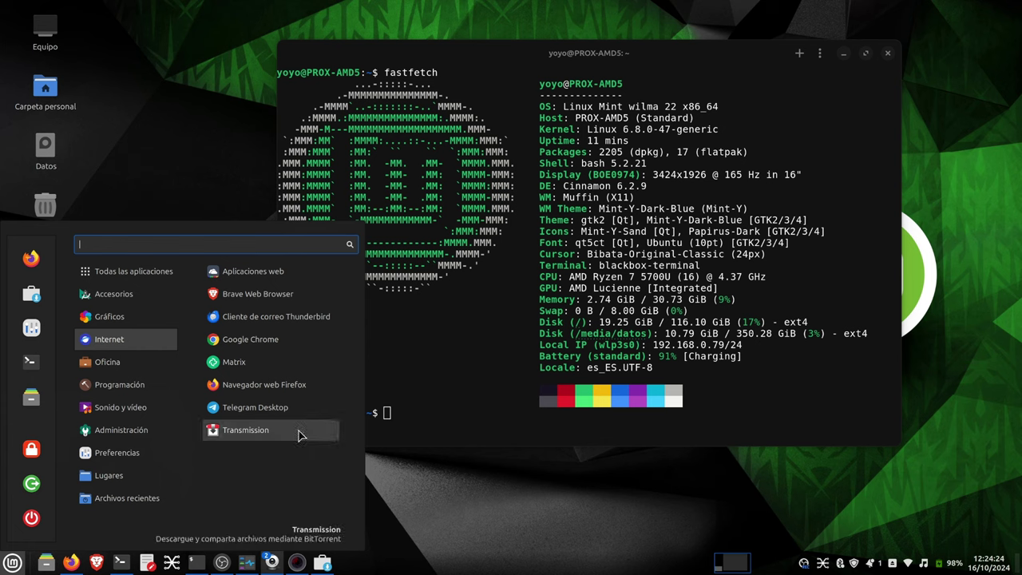
pyautogui.click(477, 513)
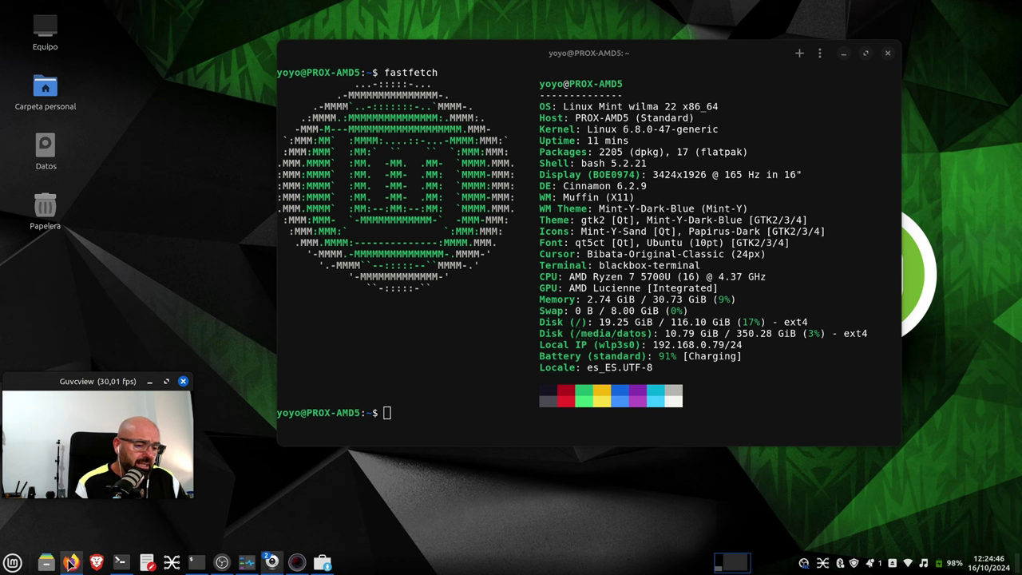
pyautogui.click(12, 563)
pyautogui.moveTo(113, 336)
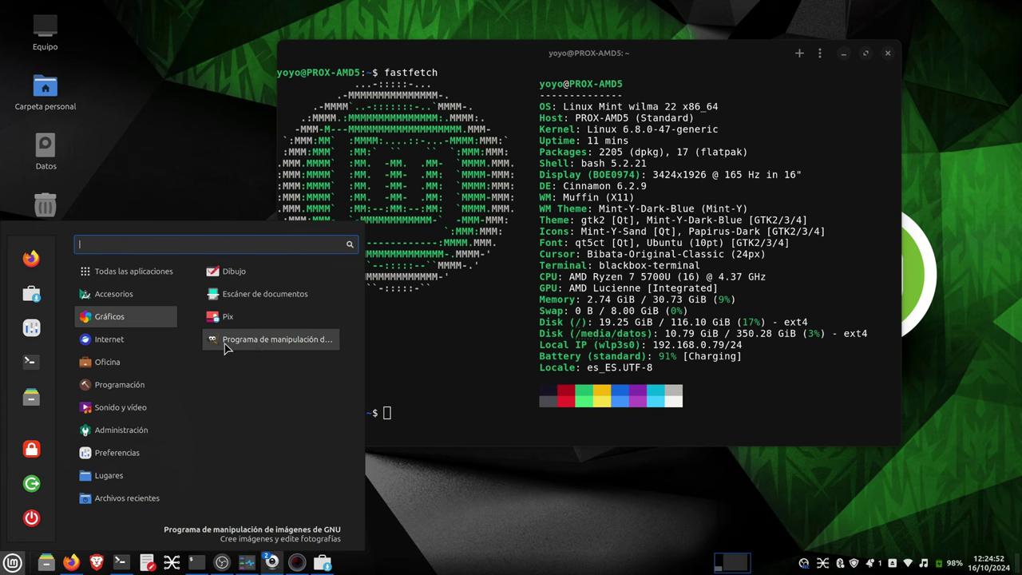
pyautogui.moveTo(167, 339)
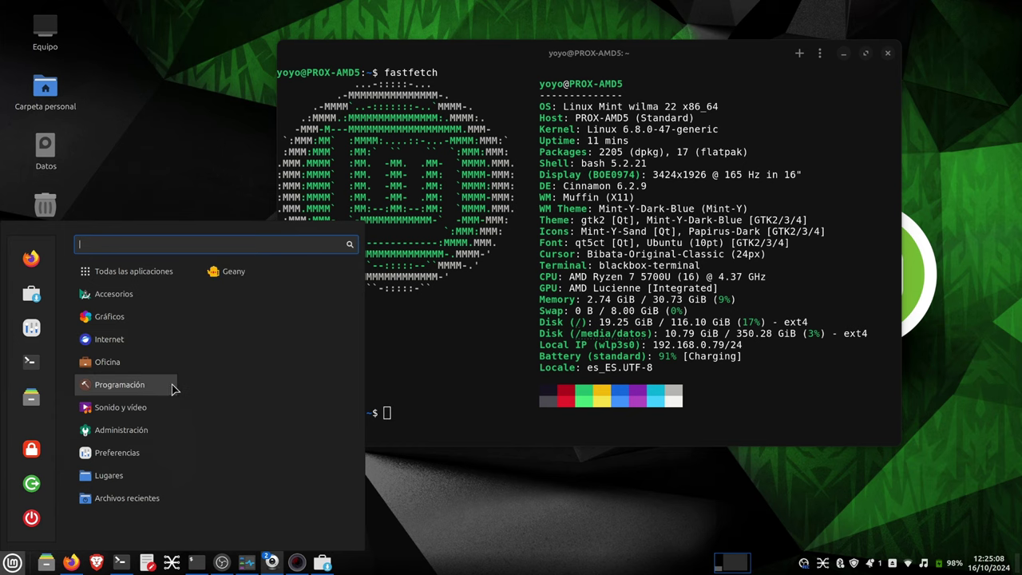
pyautogui.moveTo(155, 372)
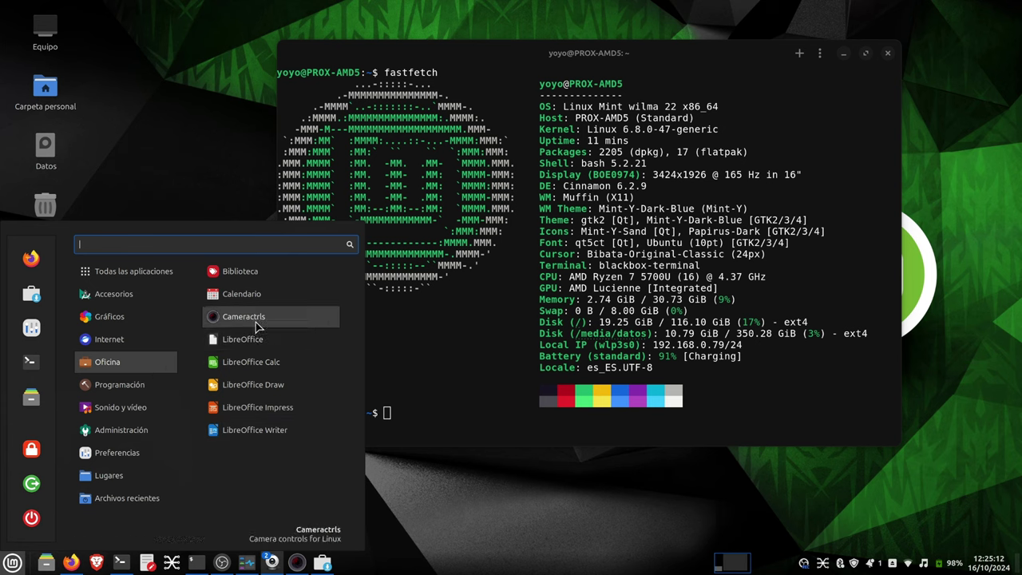
pyautogui.moveTo(142, 406)
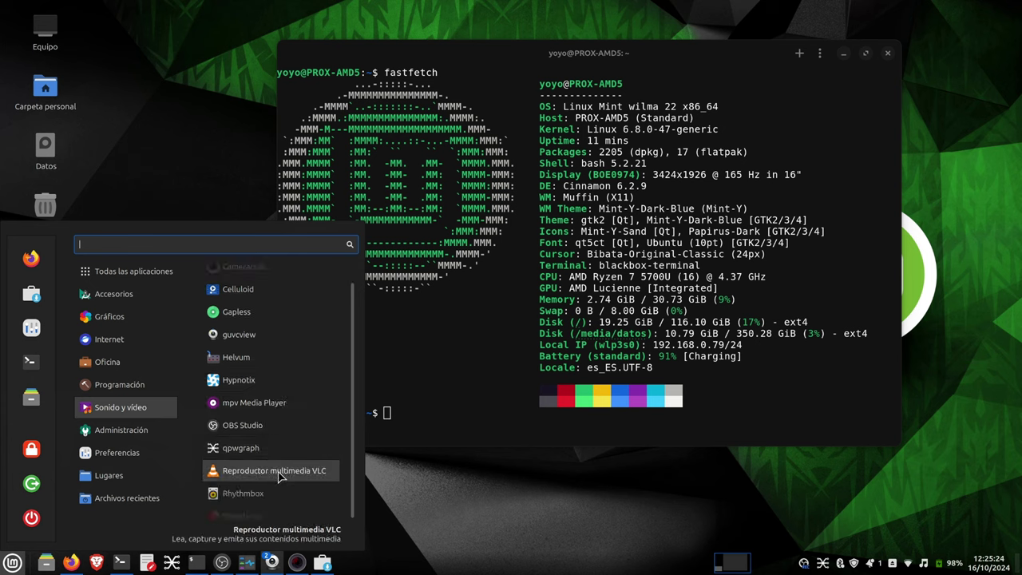
pyautogui.scroll(-1, 279, 459)
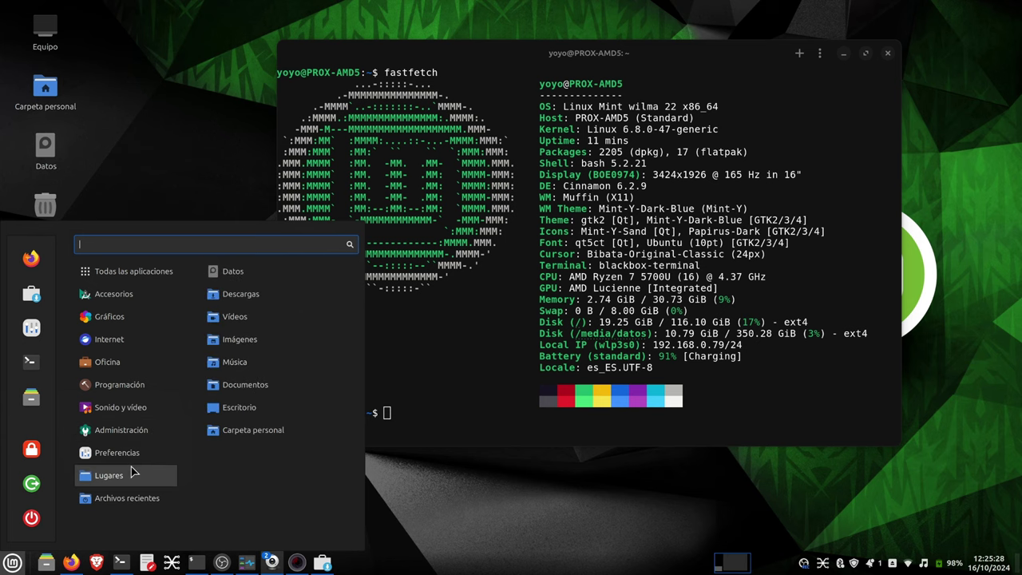
pyautogui.moveTo(133, 453)
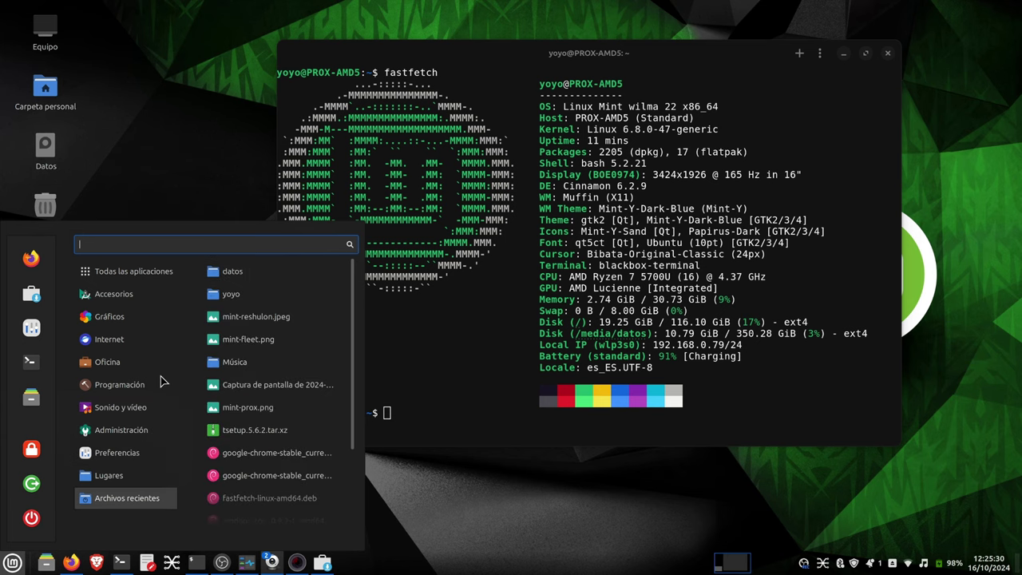
# - Open the system settings, move the window higher on the desktop and enlarge it to show more setting modules
pyautogui.click(42, 327)
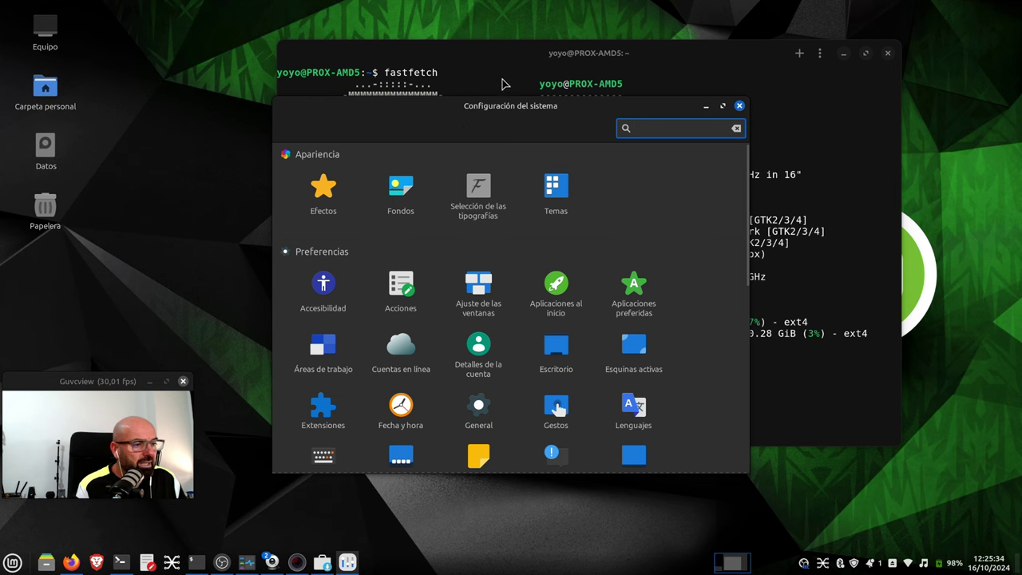
pyautogui.moveTo(417, 114); pyautogui.dragTo(409, 52)
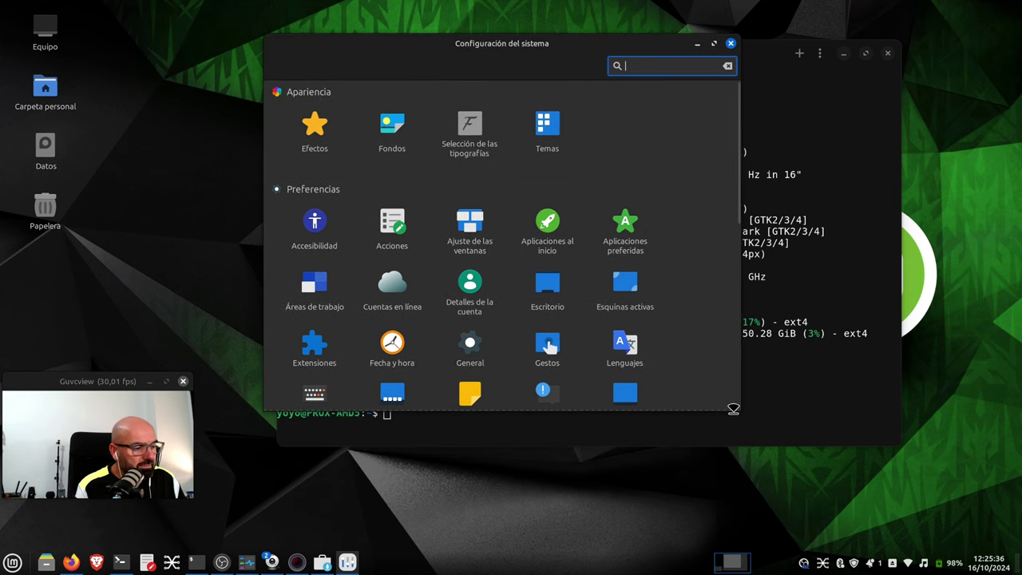
pyautogui.moveTo(734, 408); pyautogui.dragTo(893, 533)
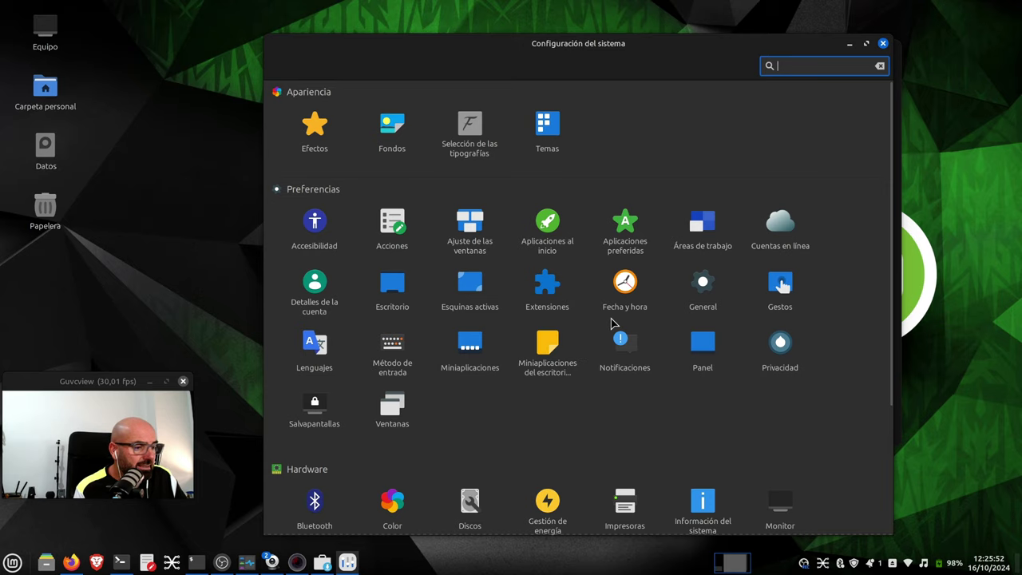
# - Open the Esquinas activas settings and try out the upper-left hot corner that shows all workspaces
pyautogui.click(479, 298)
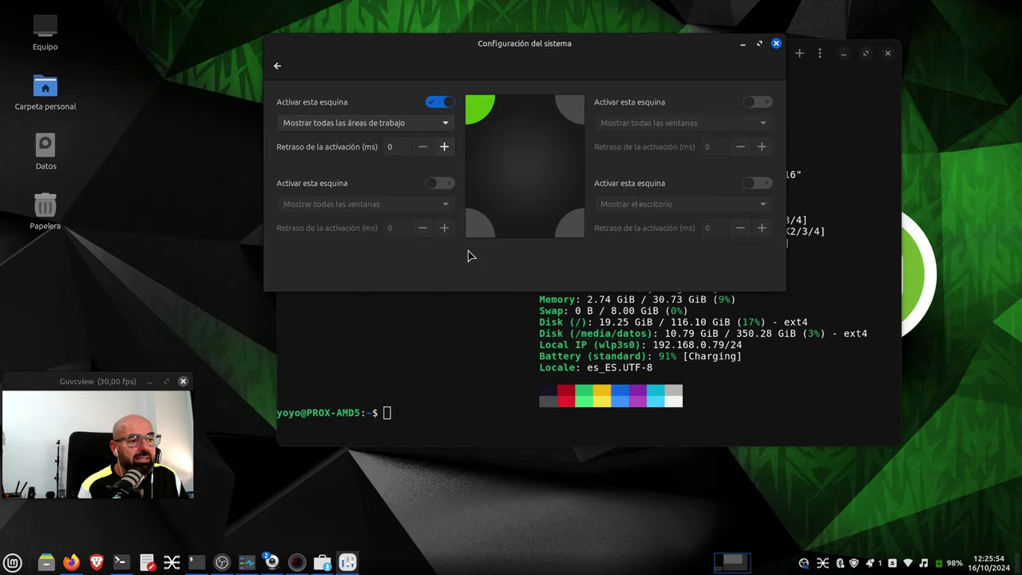
pyautogui.moveTo(70, 38)
pyautogui.click(160, 77)
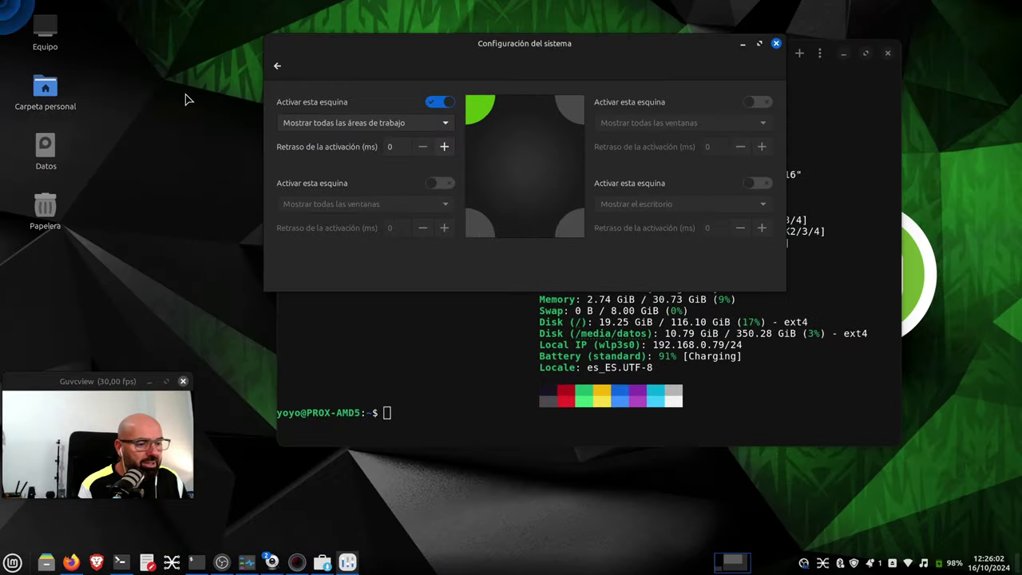
pyautogui.moveTo(2, 2)
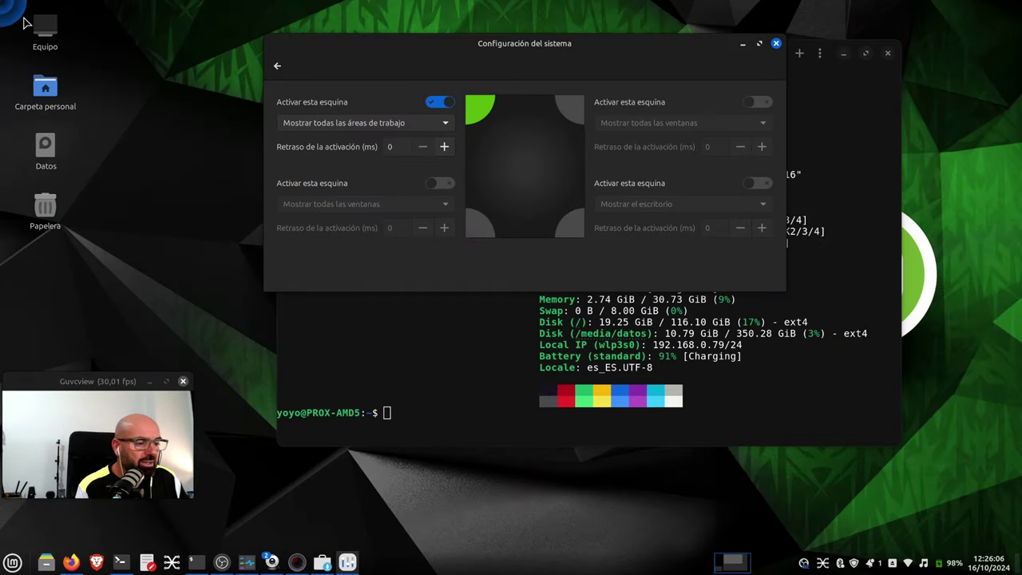
# - Return to the settings overview and open Aplicaciones al inicio to review the programs launched at startup
pyautogui.click(278, 67)
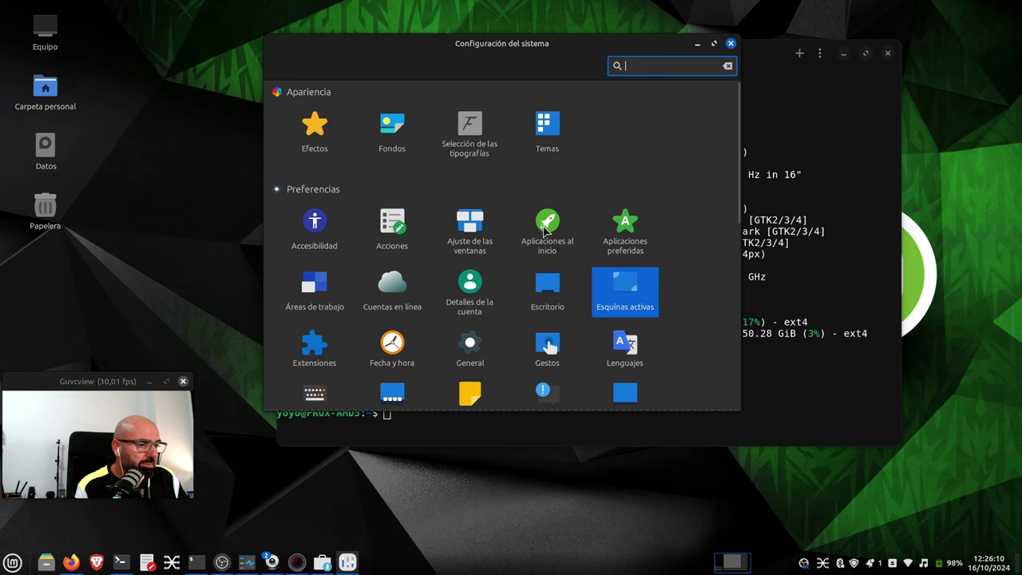
pyautogui.click(546, 229)
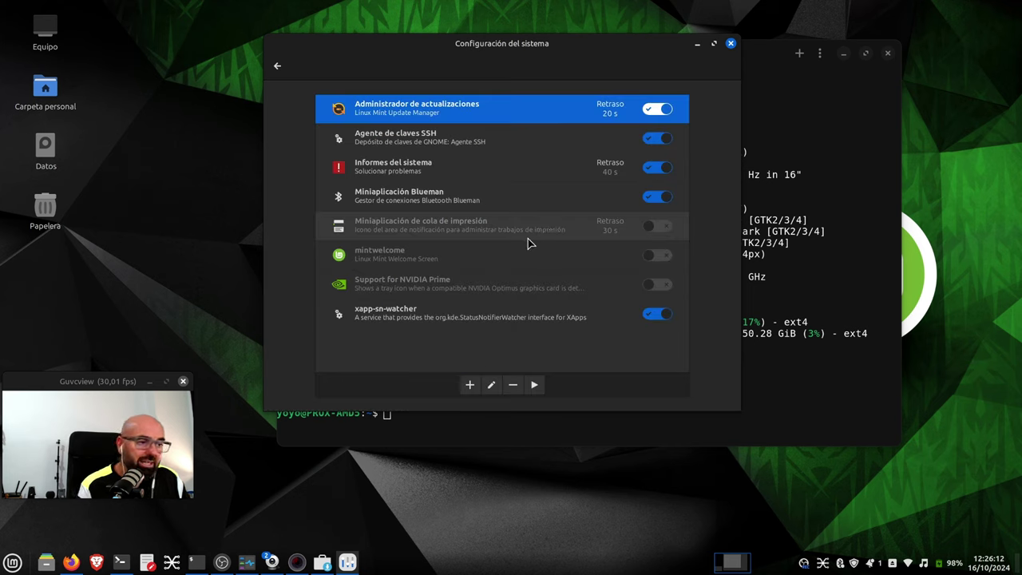
# - Review the Detalles de la cuenta settings and return to the settings overview
pyautogui.click(278, 68)
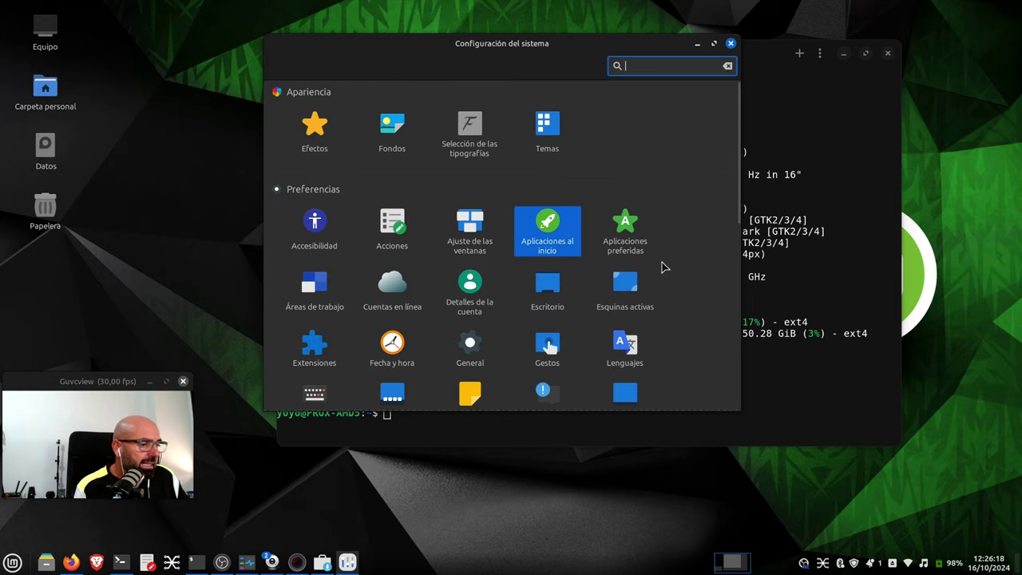
pyautogui.click(484, 297)
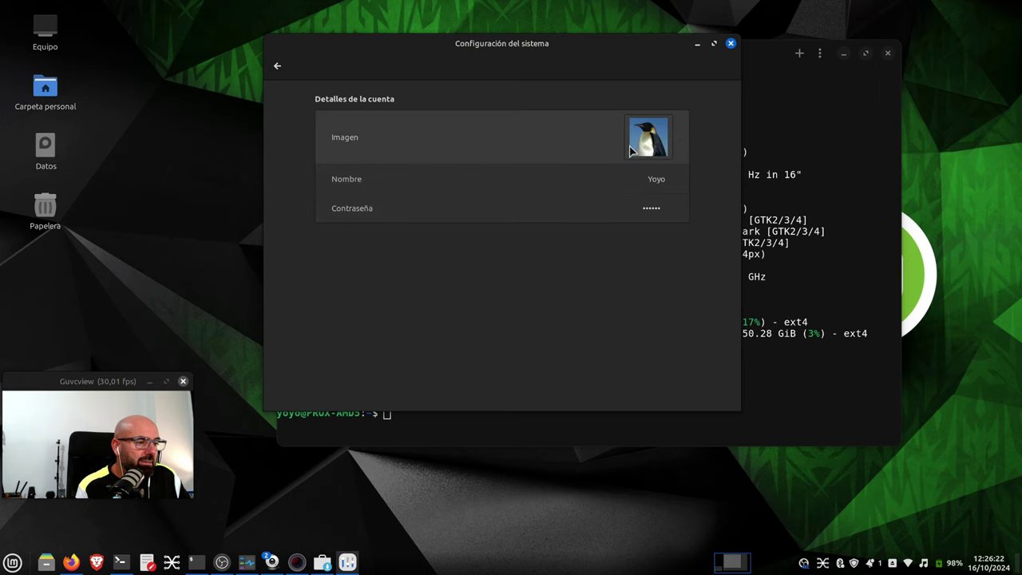
pyautogui.click(278, 68)
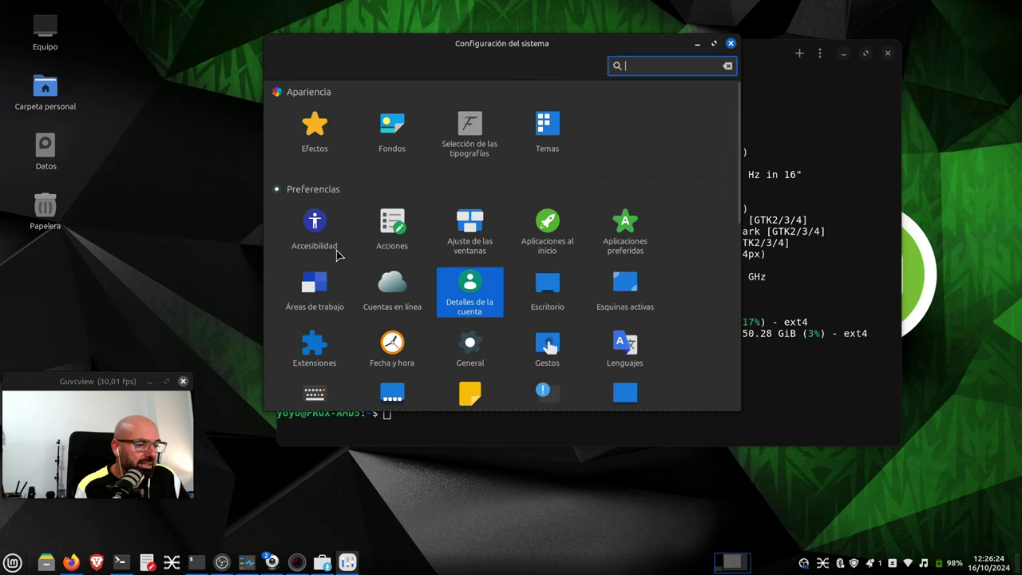
# - Open Extensiones to review the installed extensions and those available for download, and return to the settings overview
pyautogui.click(313, 352)
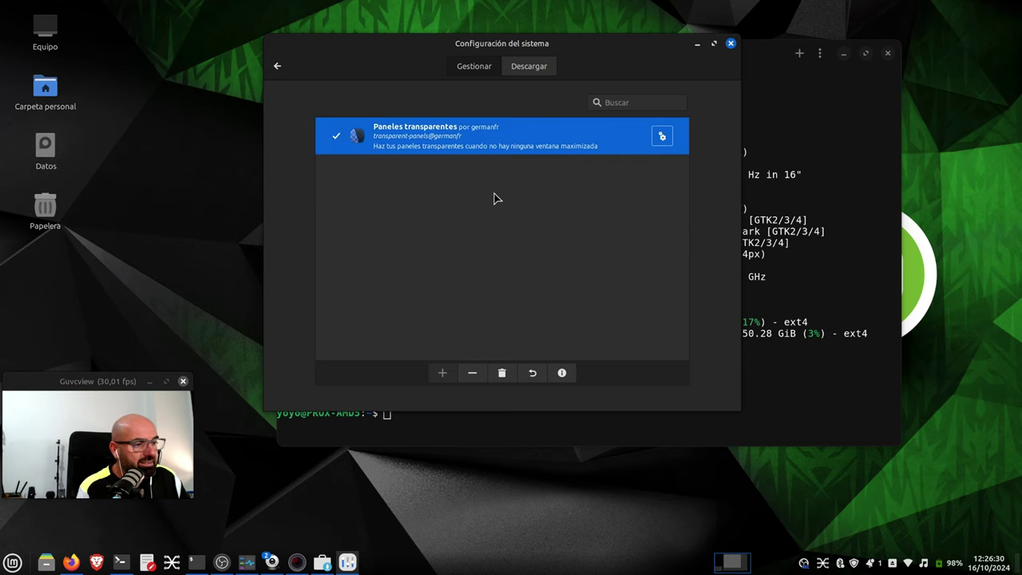
pyautogui.click(527, 70)
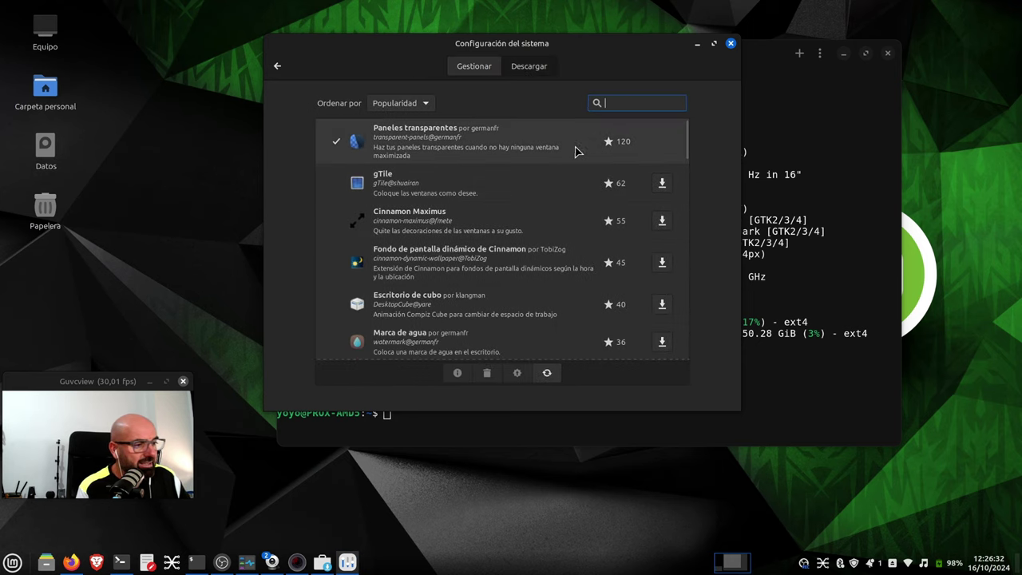
pyautogui.click(465, 69)
pyautogui.click(279, 67)
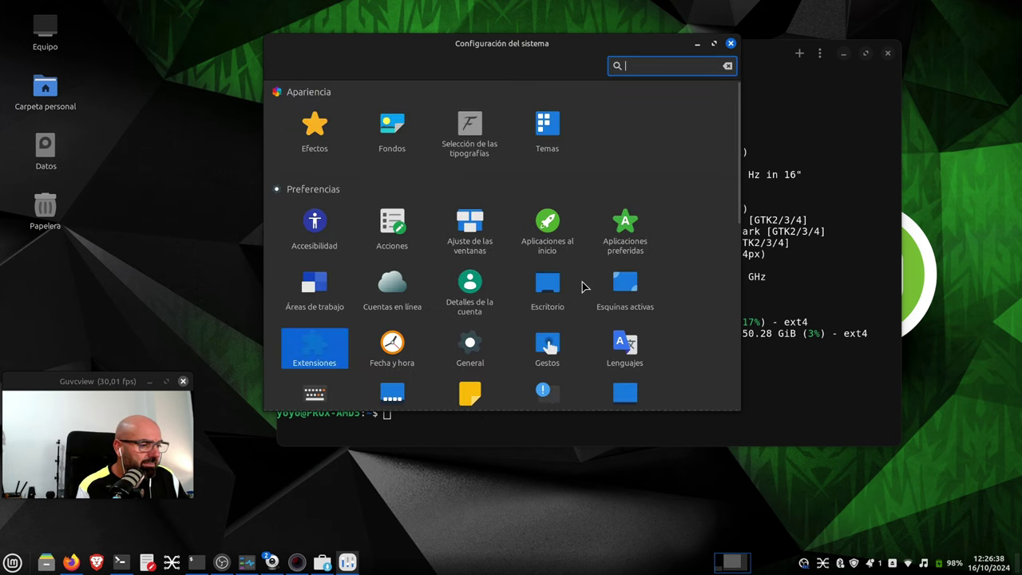
# - Open the Miniaplicaciones settings and look through the list of installed applets
pyautogui.scroll(-1, 581, 285)
pyautogui.scroll(-1, 566, 278)
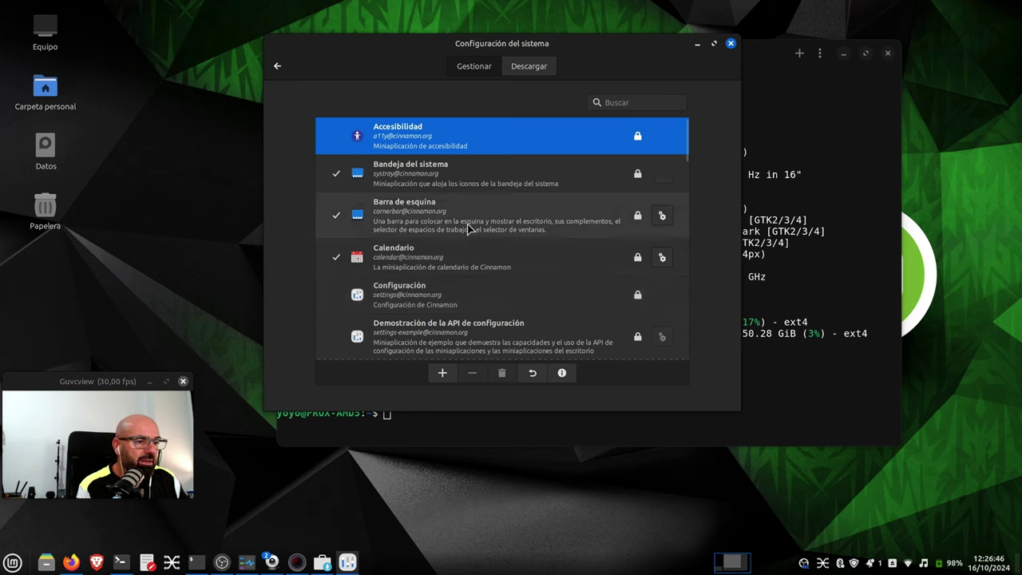
pyautogui.scroll(-5, 469, 222)
pyautogui.scroll(-8, 469, 217)
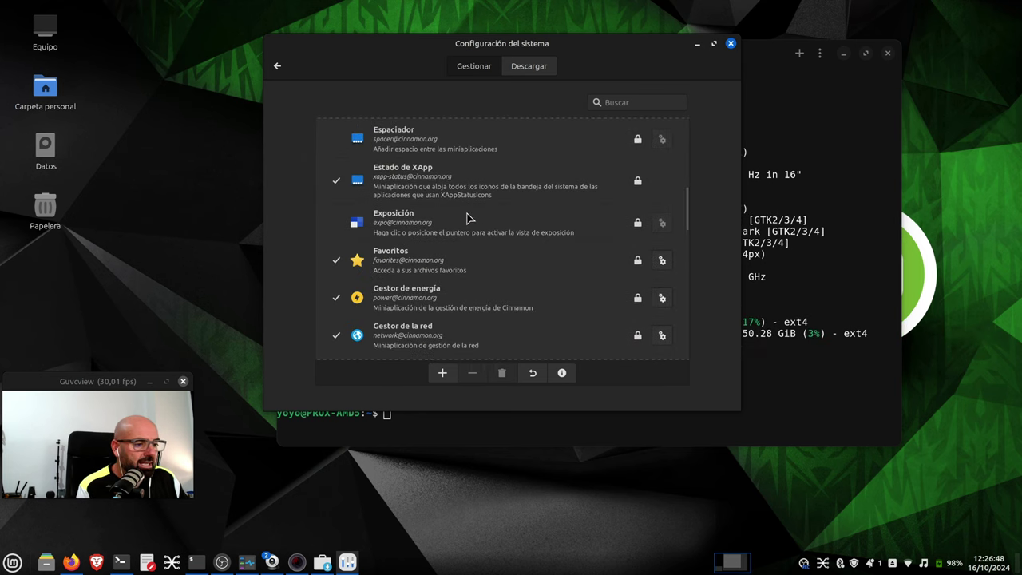
pyautogui.scroll(-8, 468, 217)
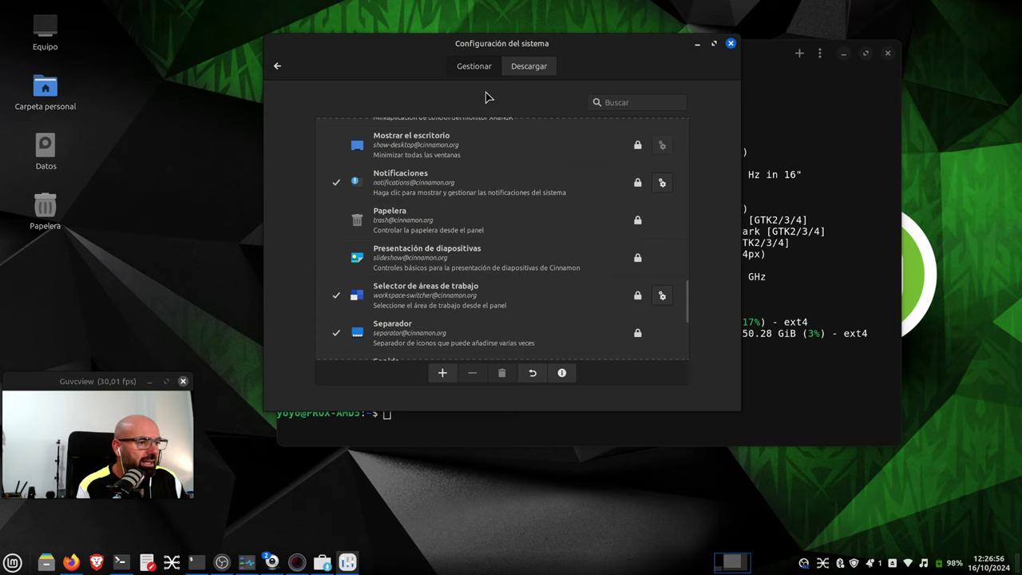
# - Check the downloadable applets, select Selector de áreas de trabajo among the installed ones, and return to the settings overview
pyautogui.click(534, 70)
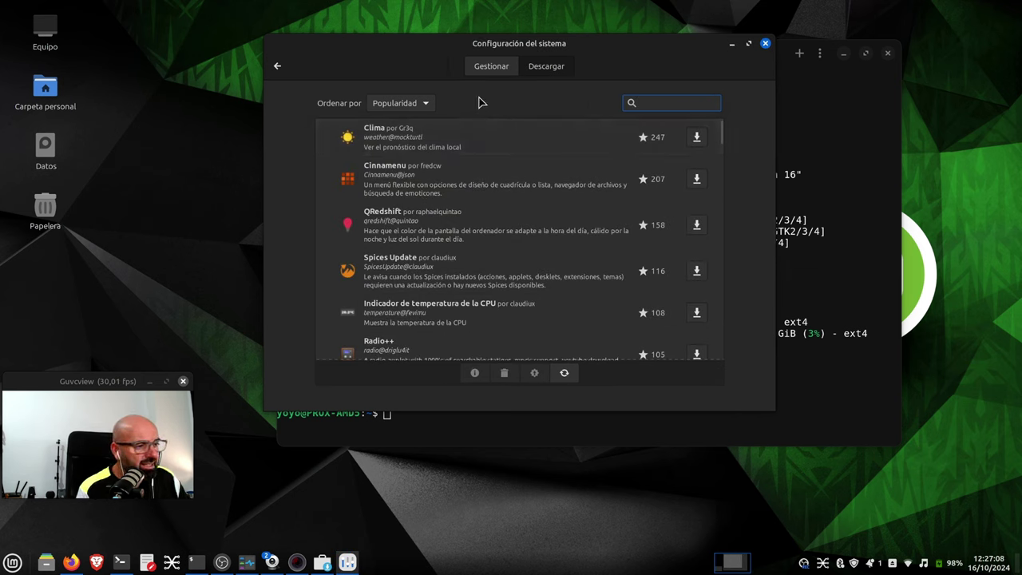
pyautogui.click(482, 68)
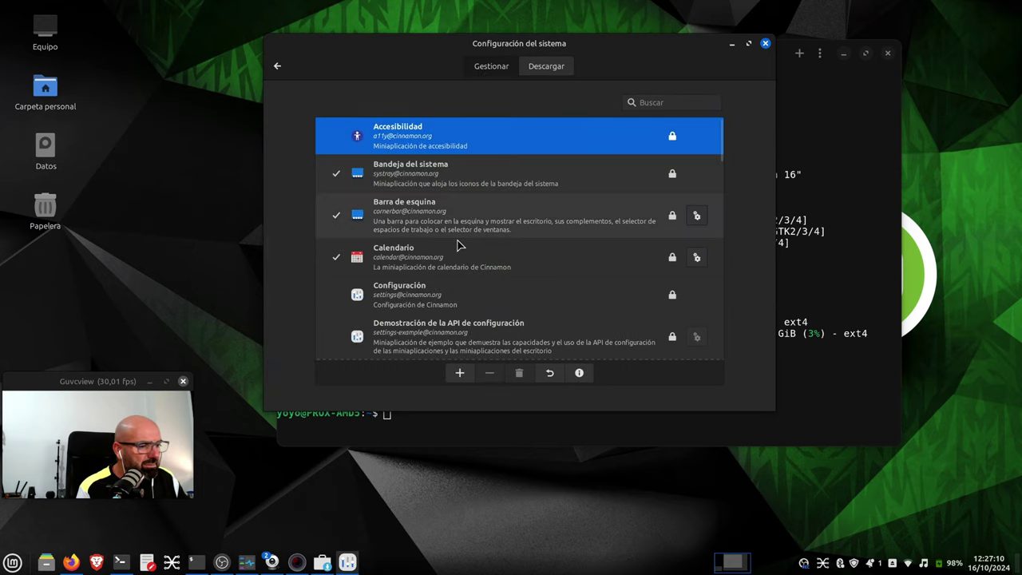
pyautogui.scroll(-12, 459, 244)
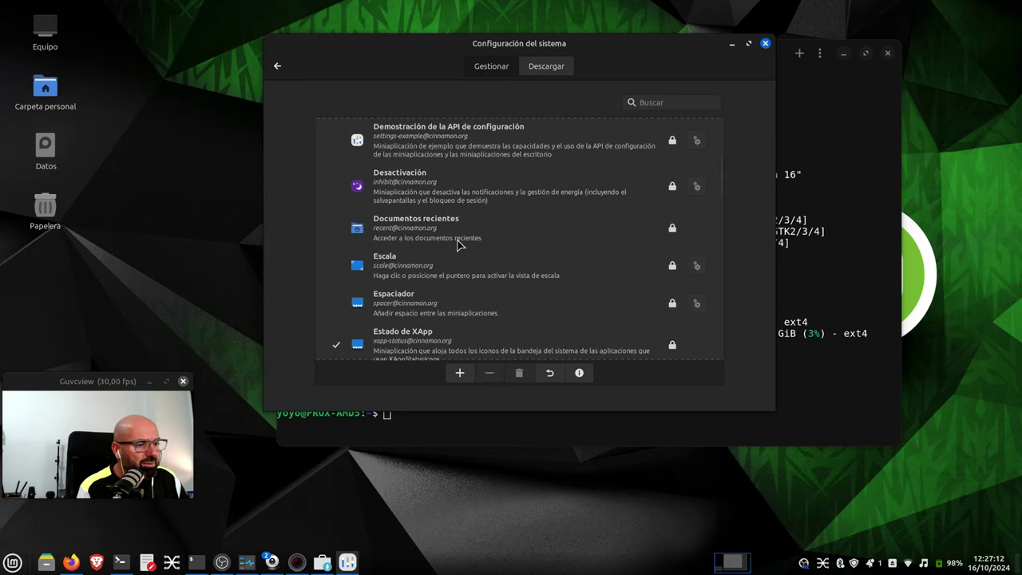
pyautogui.scroll(-6, 459, 237)
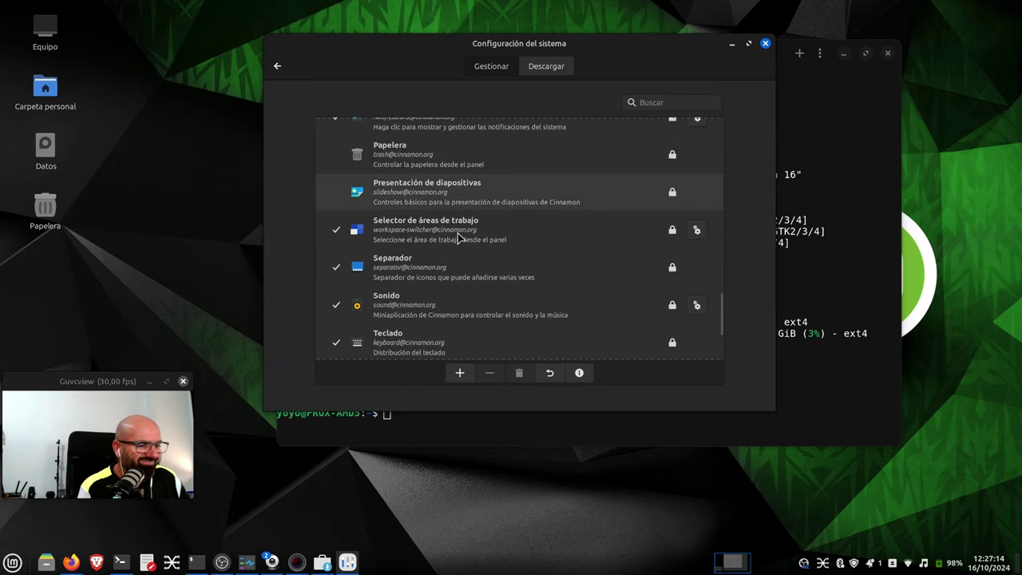
pyautogui.scroll(2, 459, 234)
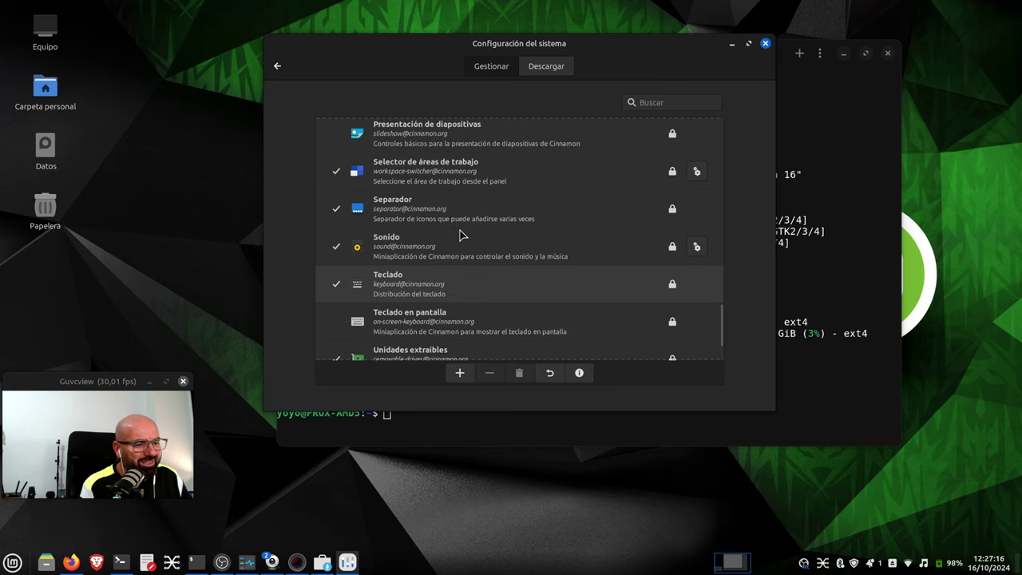
pyautogui.click(467, 177)
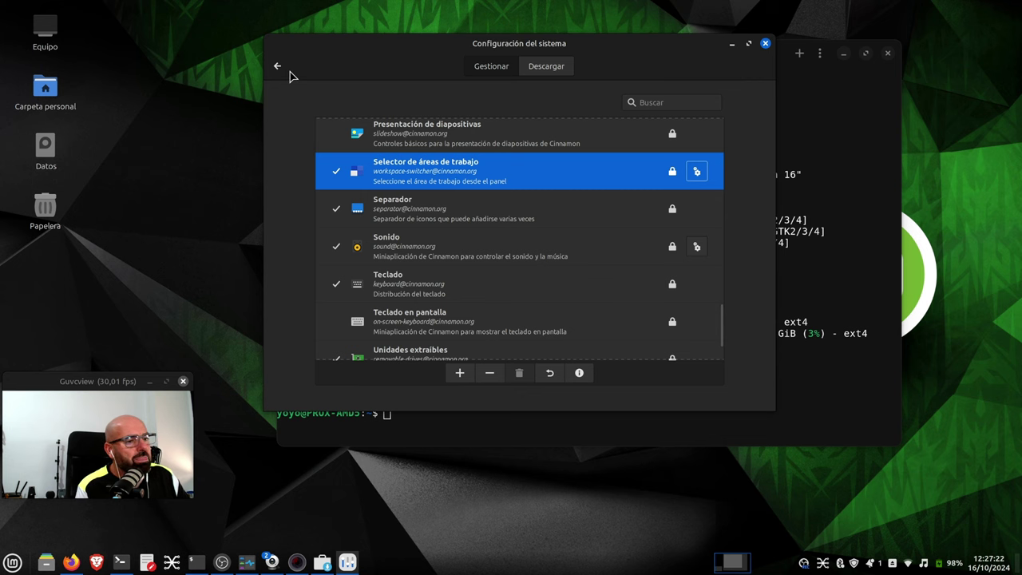
pyautogui.click(278, 66)
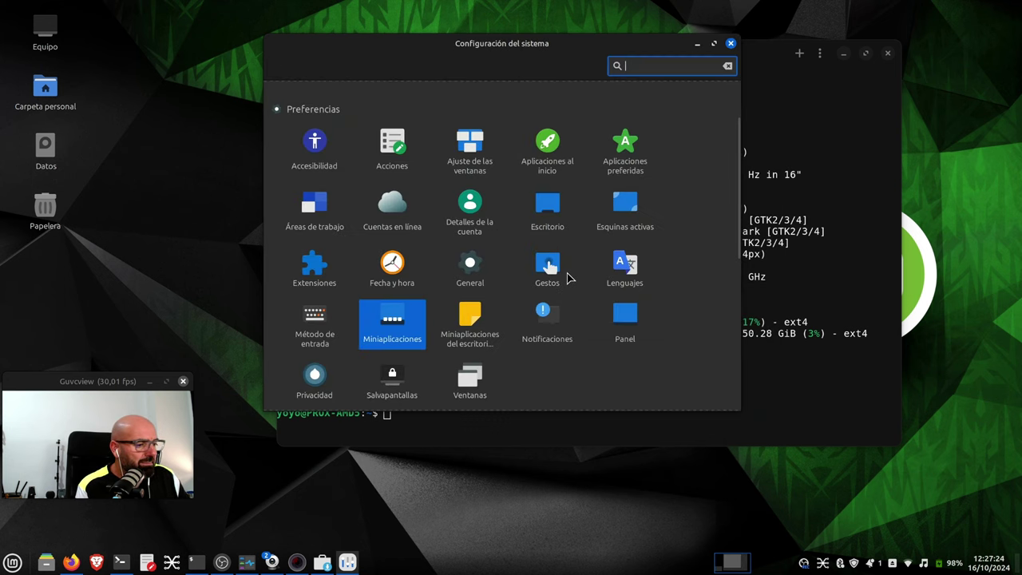
# - Open the Bluetooth manager from the Hardware settings to view the paired devices, and close it
pyautogui.scroll(-2, 569, 277)
pyautogui.scroll(-3, 569, 277)
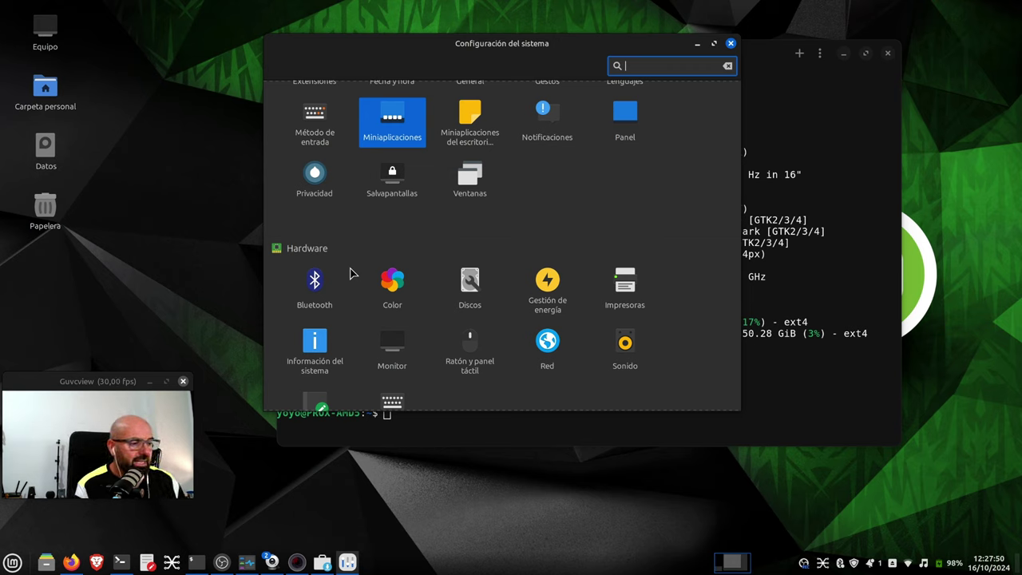
pyautogui.click(315, 284)
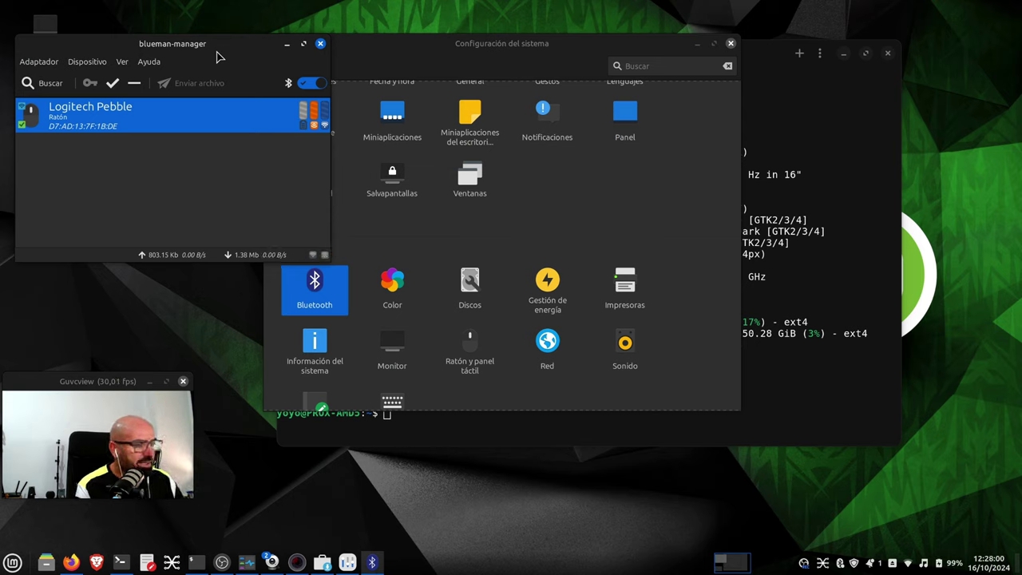
pyautogui.click(320, 44)
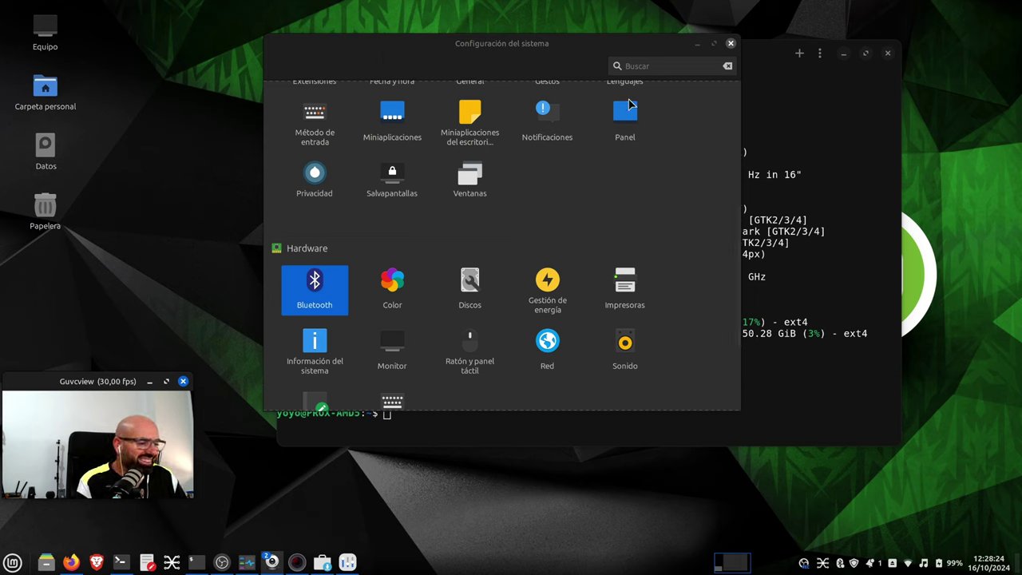
# - Review the Monitor settings for resolution, refresh rate, scale and fractional scaling controls, and return to the settings overview
pyautogui.scroll(-1, 611, 201)
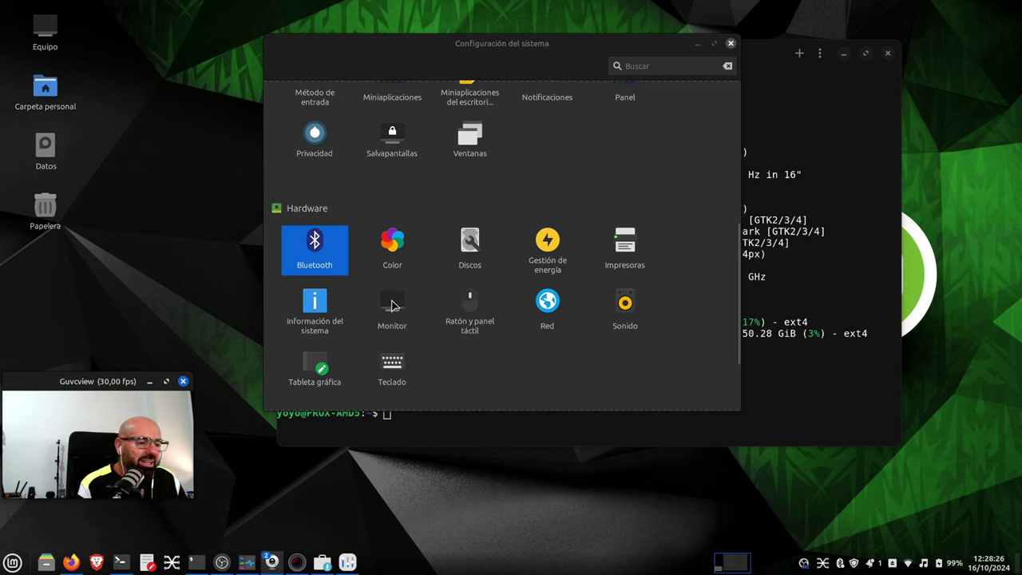
pyautogui.click(399, 305)
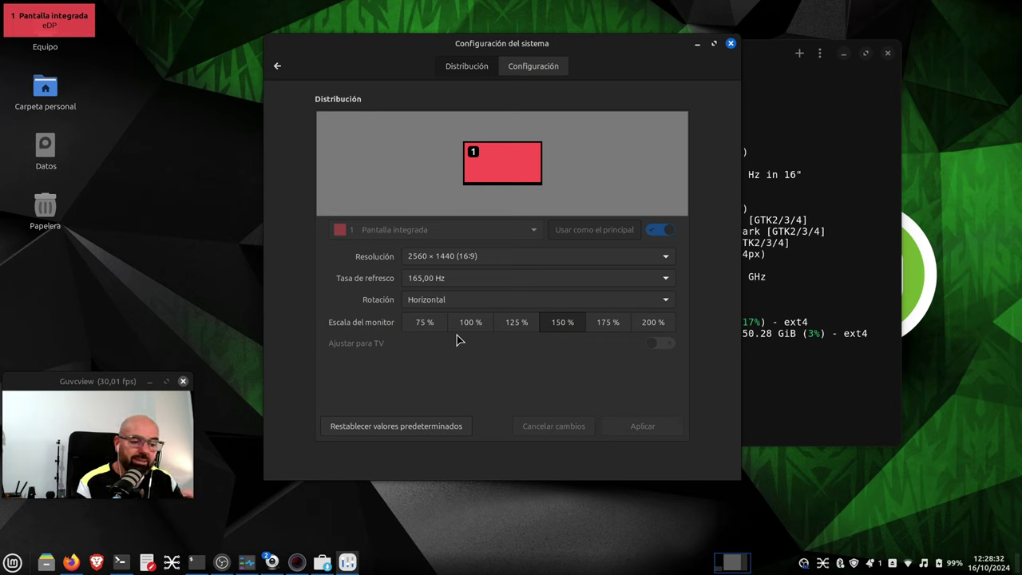
pyautogui.click(534, 69)
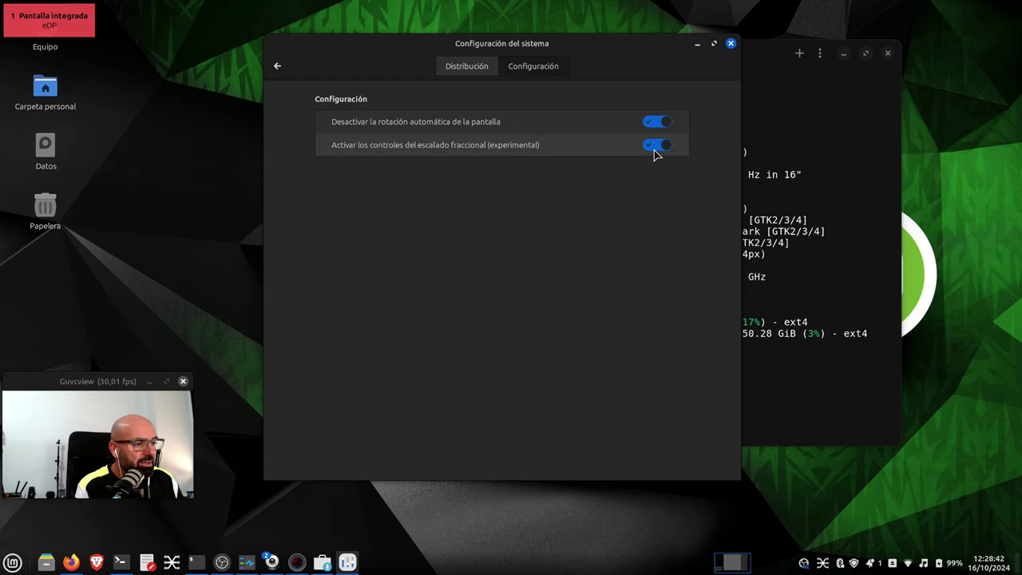
pyautogui.click(277, 67)
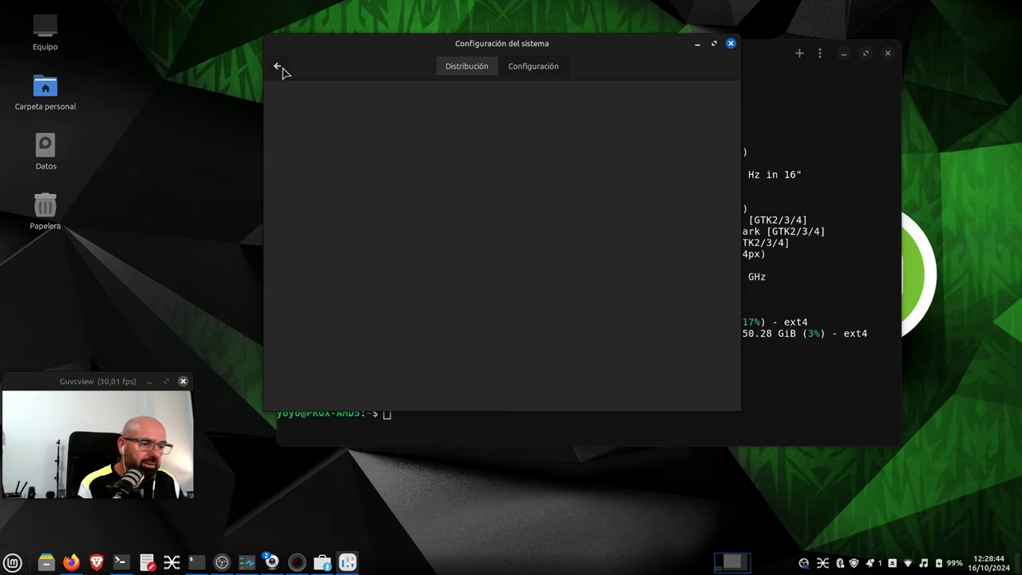
pyautogui.click(390, 312)
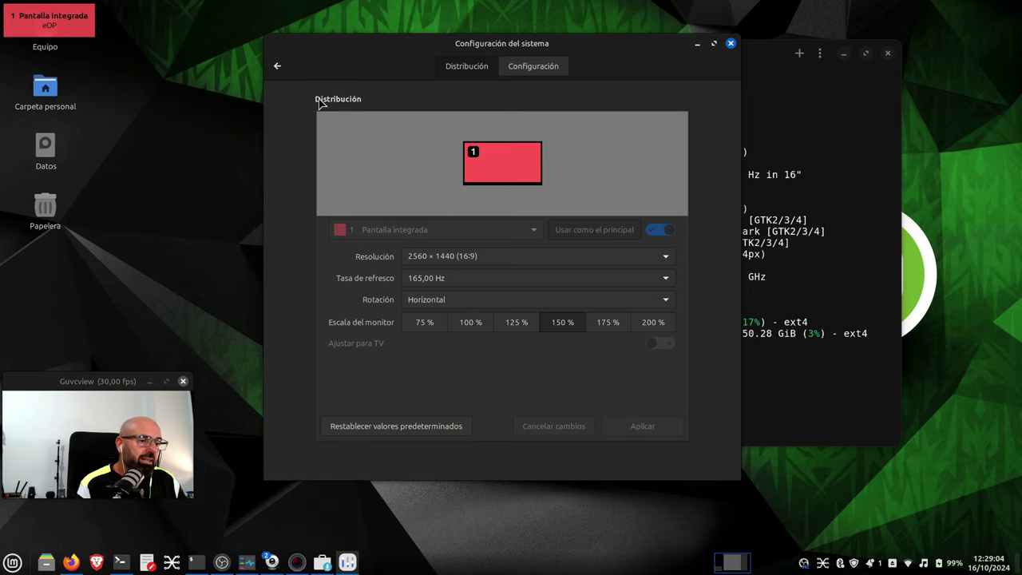
pyautogui.click(537, 69)
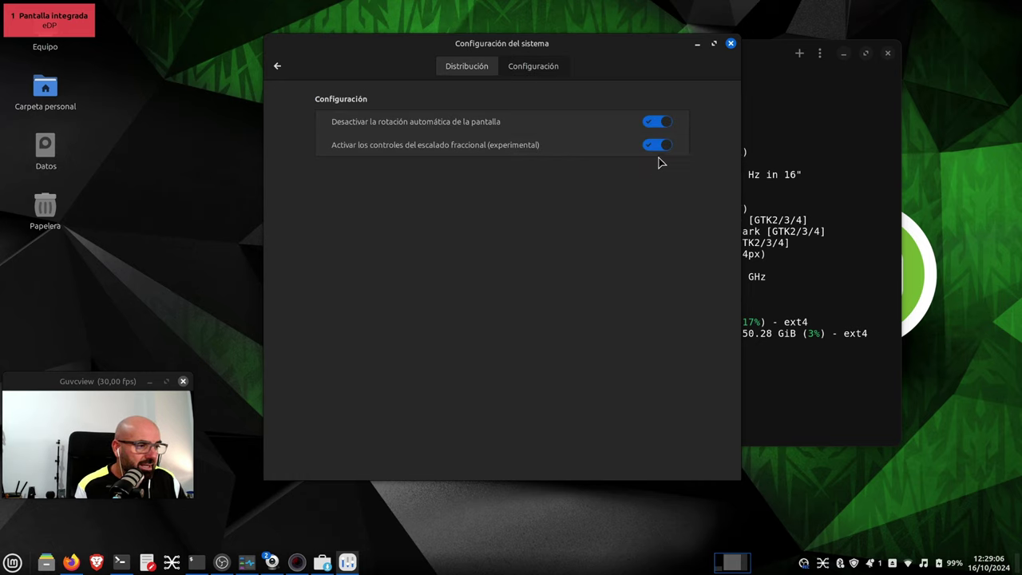
pyautogui.click(474, 72)
pyautogui.click(278, 67)
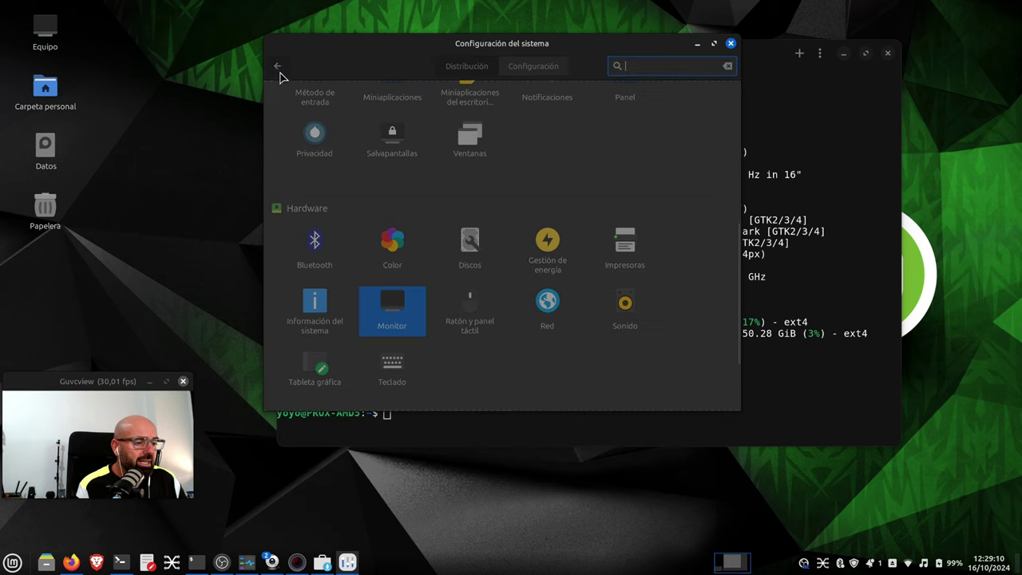
# - Open Información del sistema, enlarge the window to examine the system details, and return to the settings overview
pyautogui.click(307, 311)
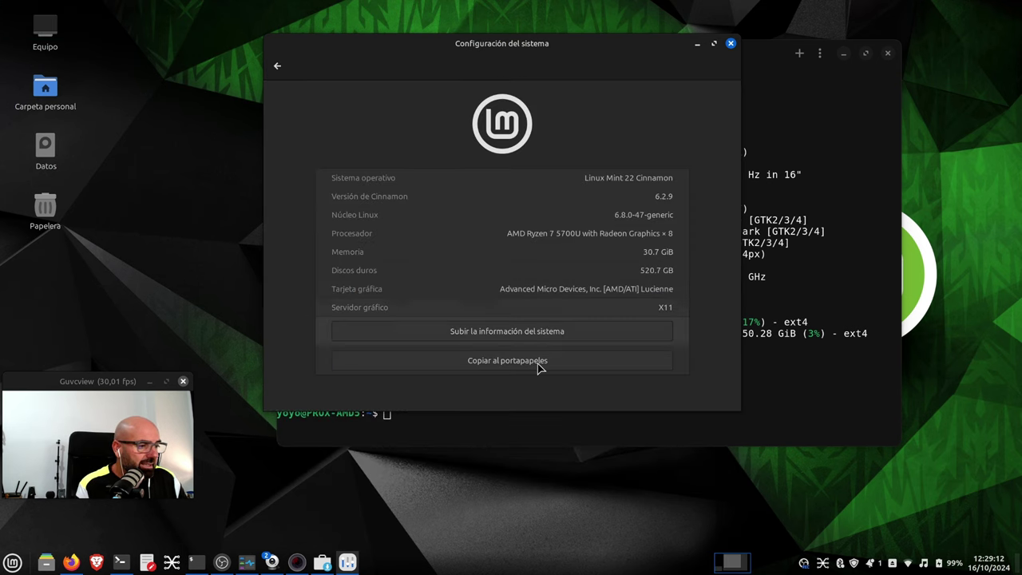
pyautogui.moveTo(734, 407); pyautogui.dragTo(804, 472)
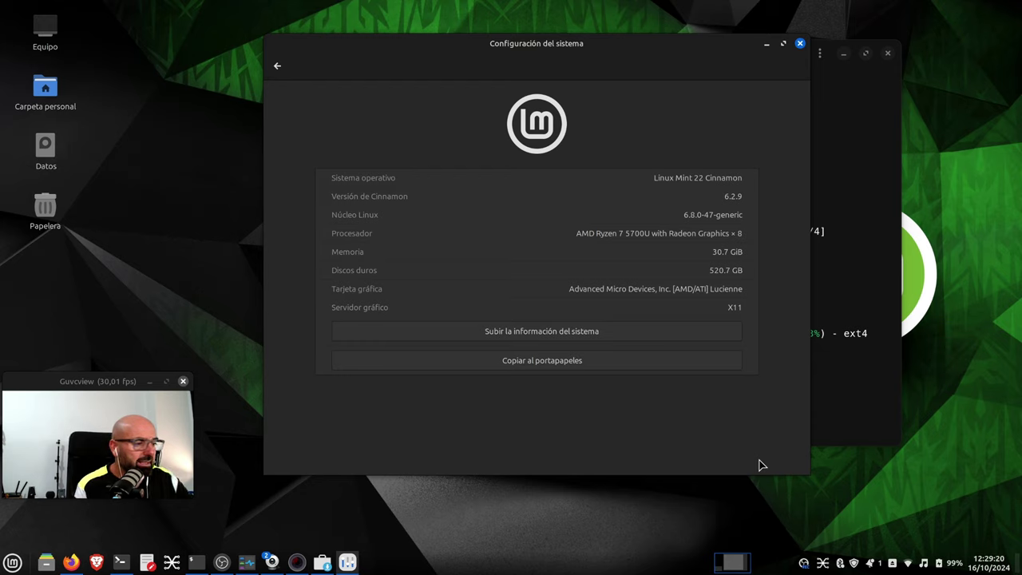
pyautogui.click(278, 66)
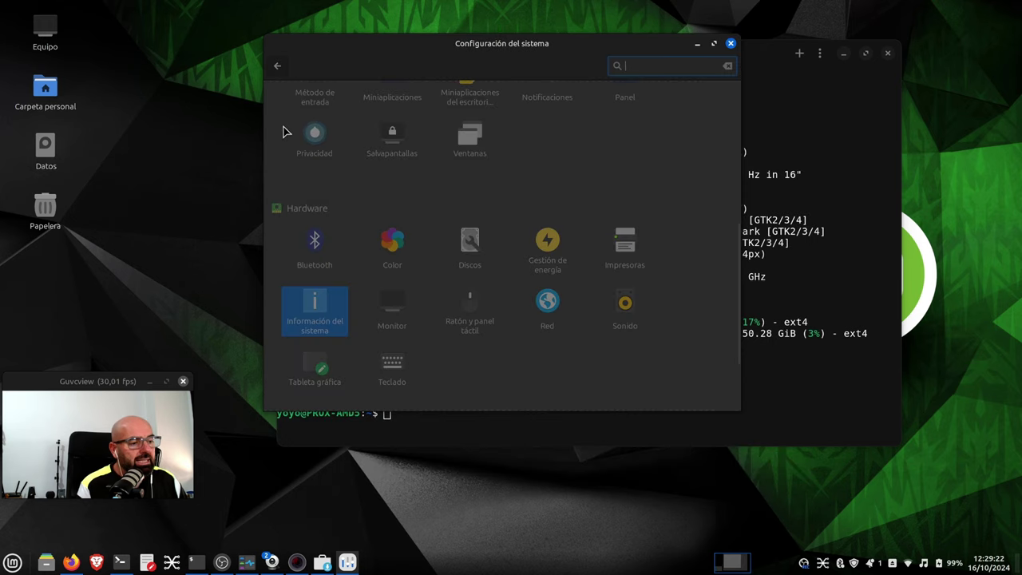
# - Review the output and input devices in the Sonido settings and return to the settings overview
pyautogui.scroll(-1, 447, 317)
pyautogui.scroll(-2, 469, 306)
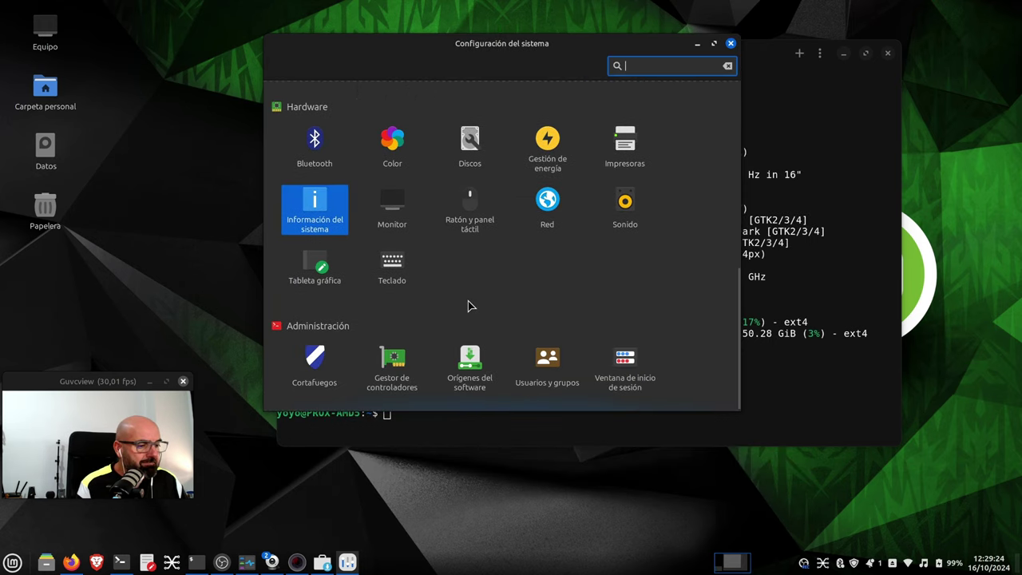
pyautogui.click(639, 214)
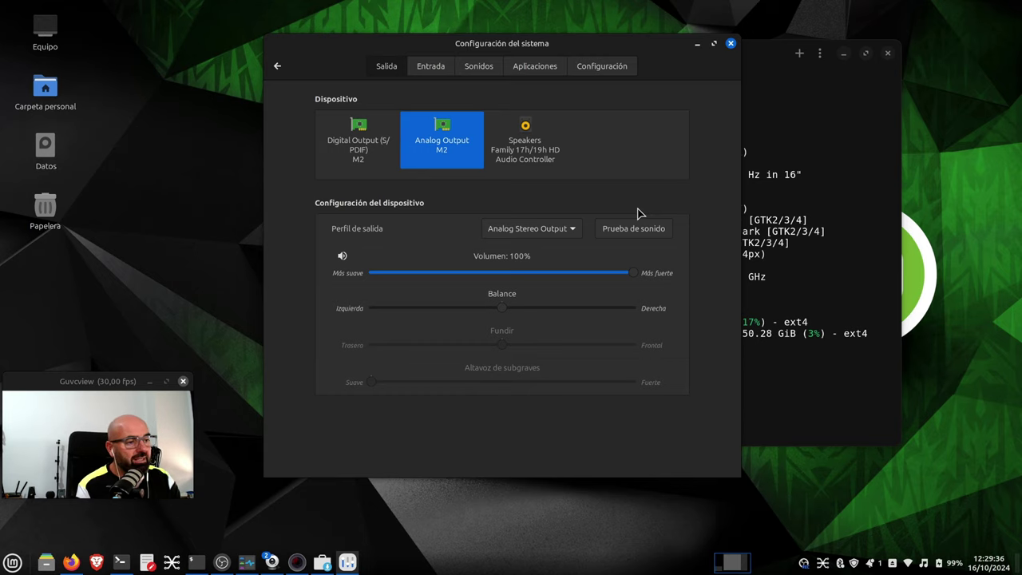
pyautogui.click(429, 69)
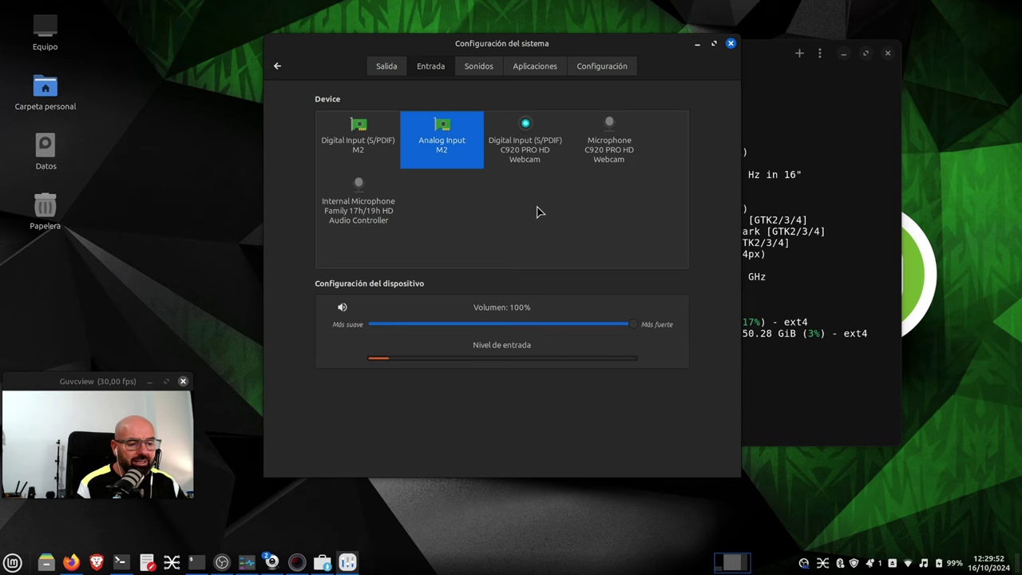
pyautogui.click(277, 66)
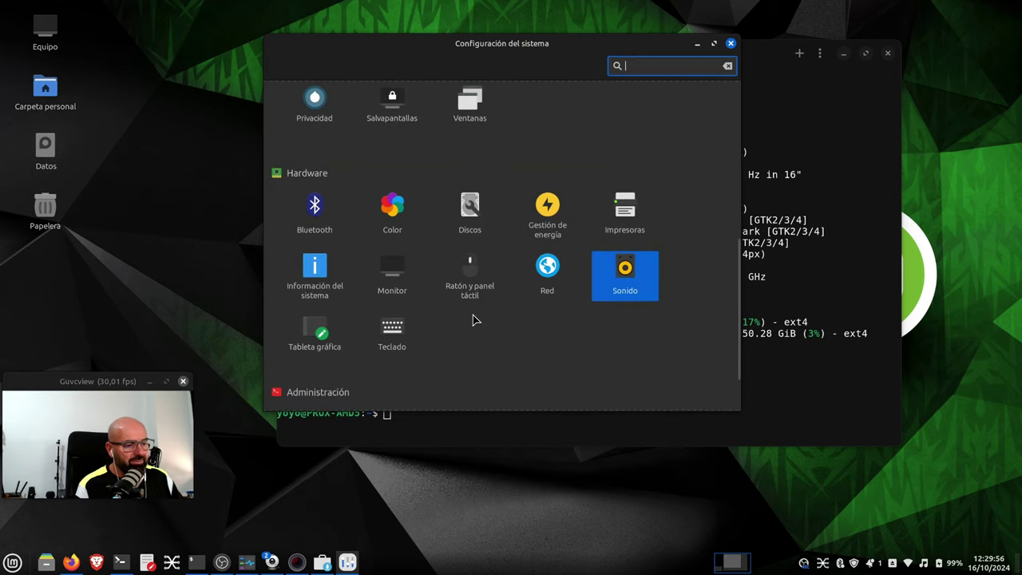
# - Open the Gestor de controladores from the Administración settings to check for additional drivers
pyautogui.scroll(-2, 473, 314)
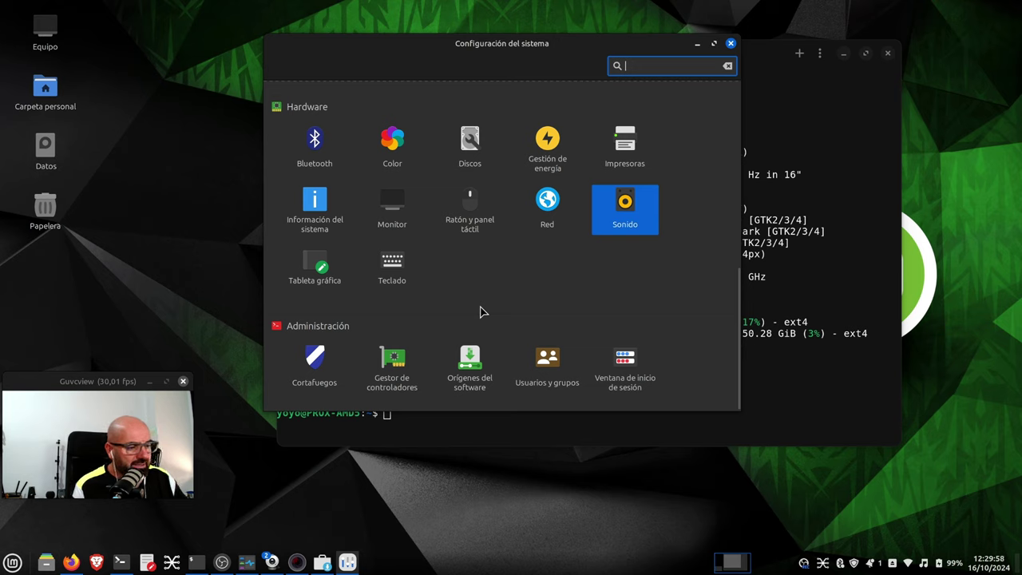
pyautogui.click(398, 362)
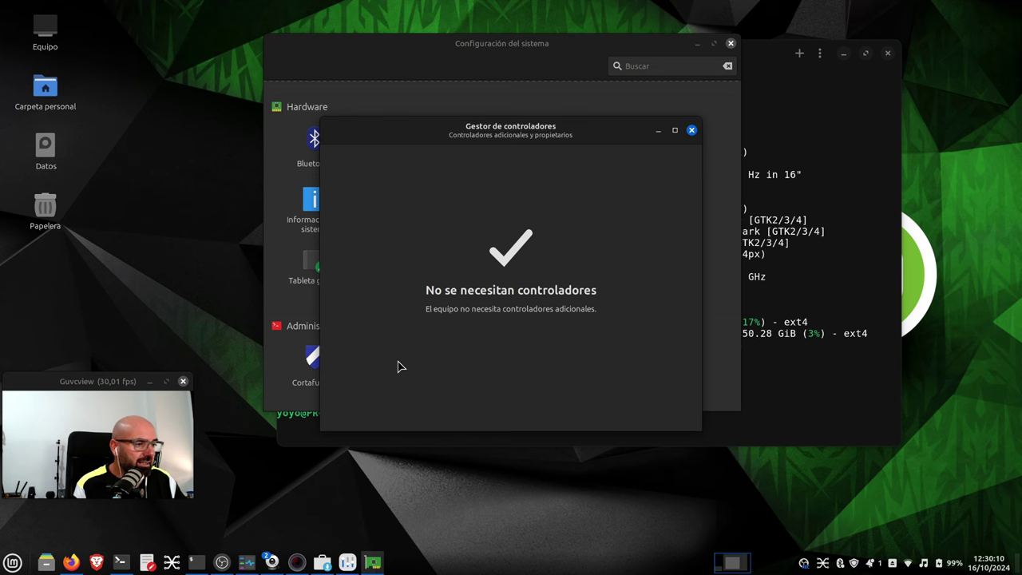
# - Close the driver manager and system settings, and switch to Firefox to show the Linux Mint 18 Sarah video on YouTube
pyautogui.click(691, 130)
pyautogui.click(731, 43)
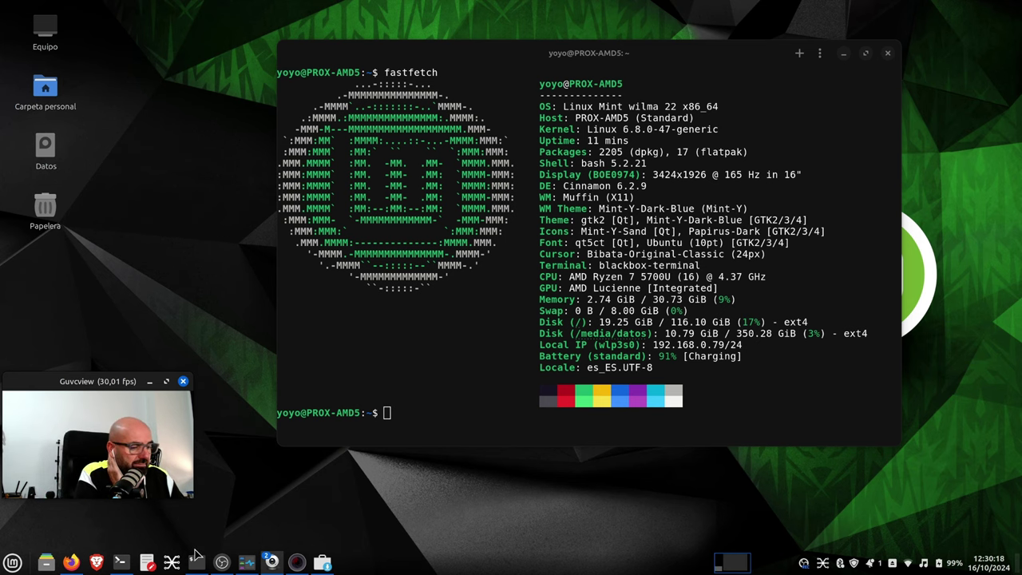
pyautogui.click(71, 562)
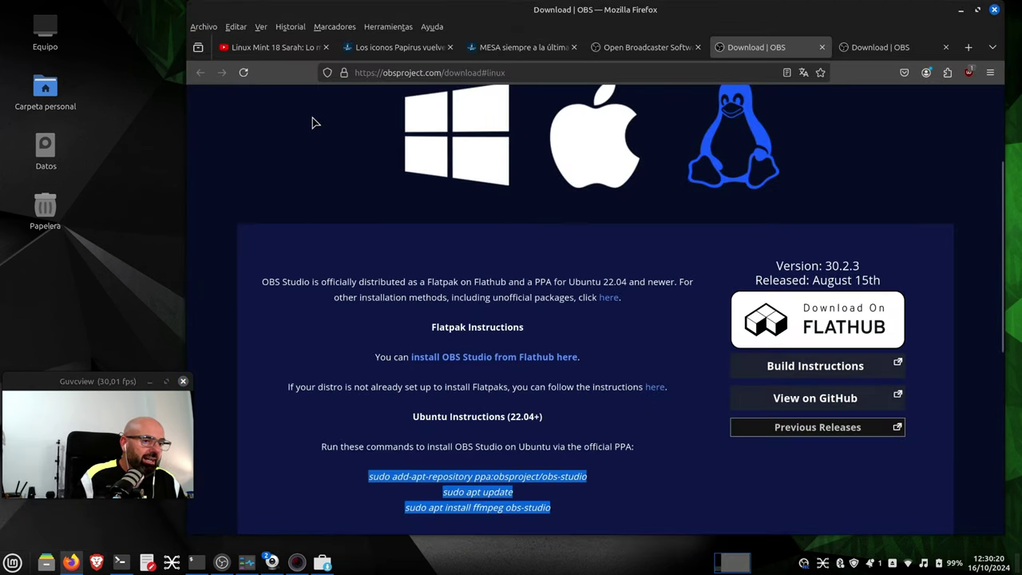
pyautogui.click(286, 49)
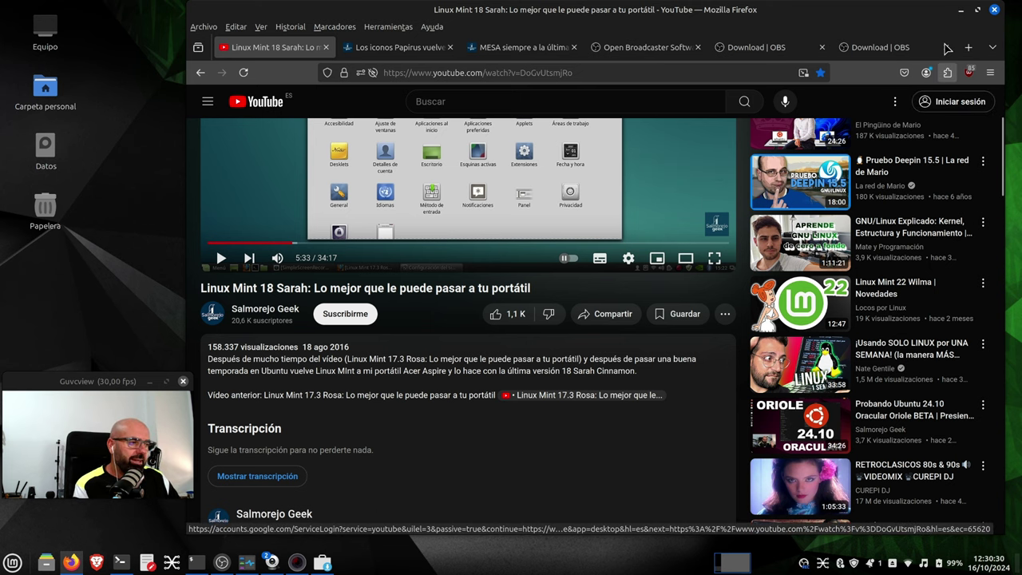
# - Return to the terminal and check the installed PipeWire version with pipewire --version
pyautogui.hotkey('ctrl', 'alt', 'Right')
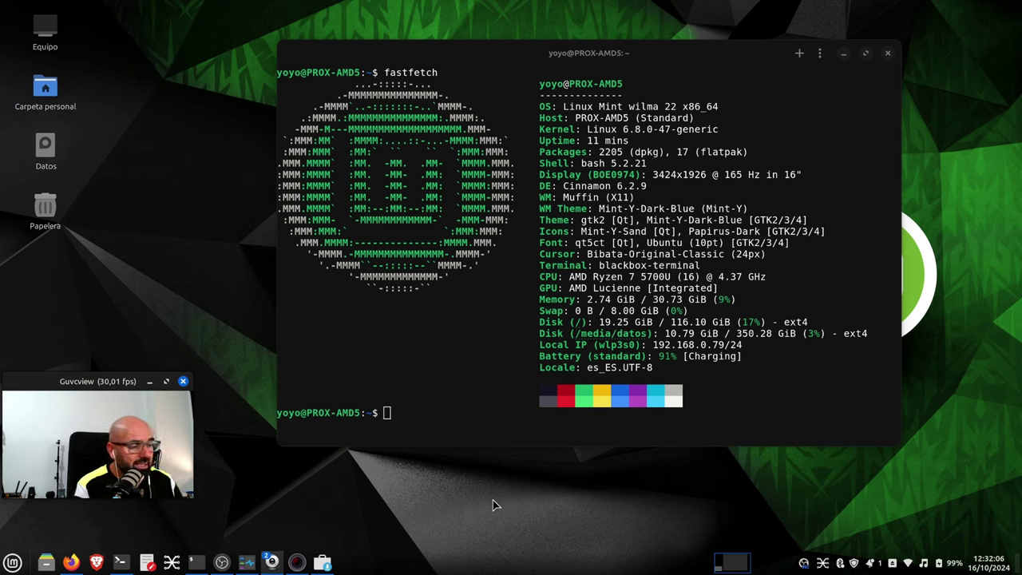
pyautogui.click(444, 427)
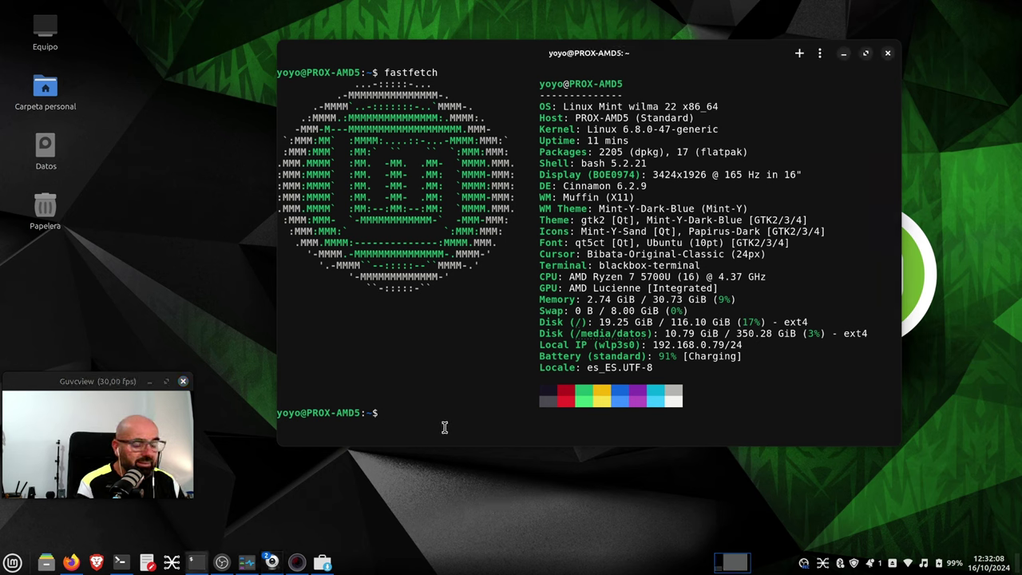
pyautogui.write('pip')
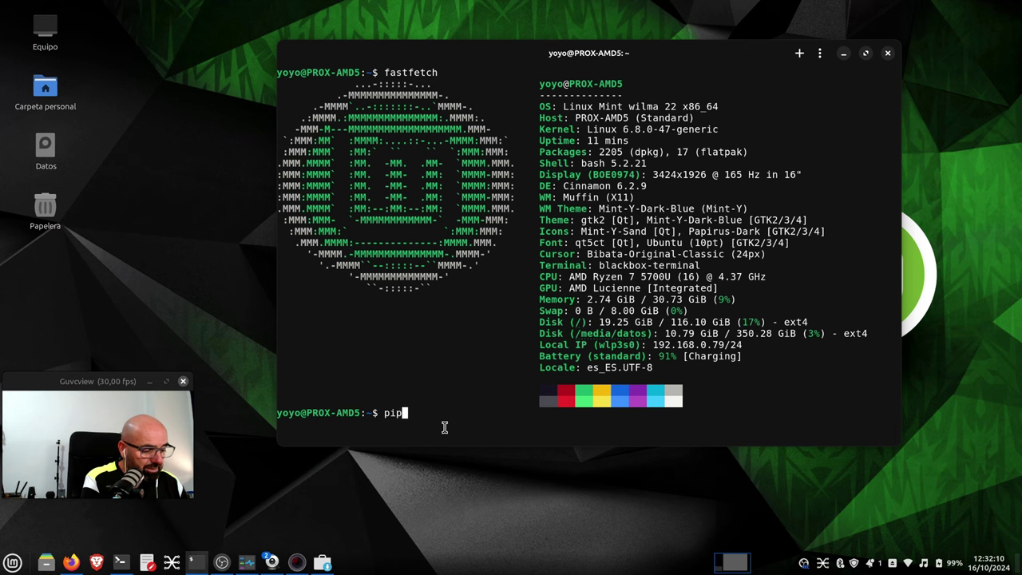
pyautogui.write('ewire -')
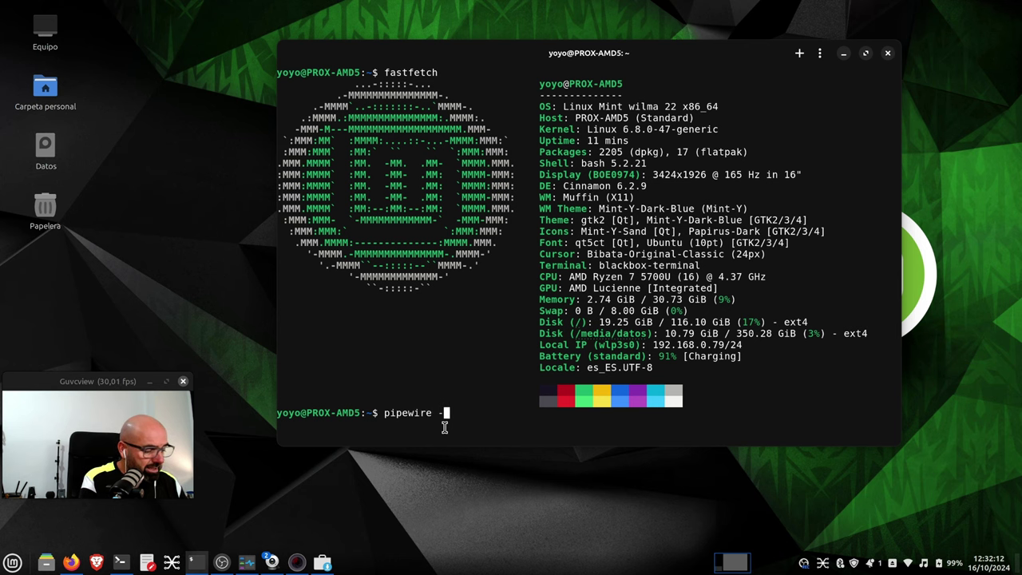
pyautogui.write('-version')
pyautogui.press('Return')
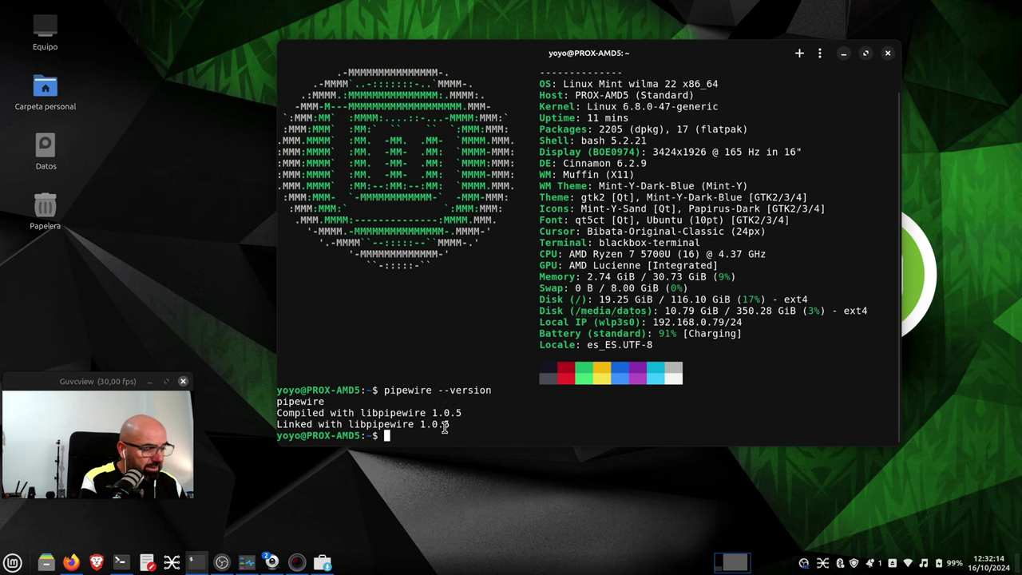